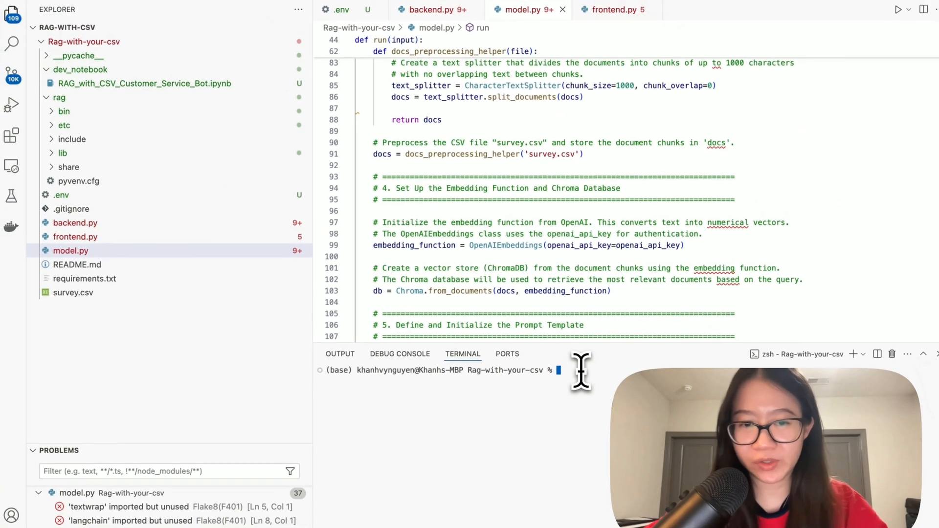
text(sour)
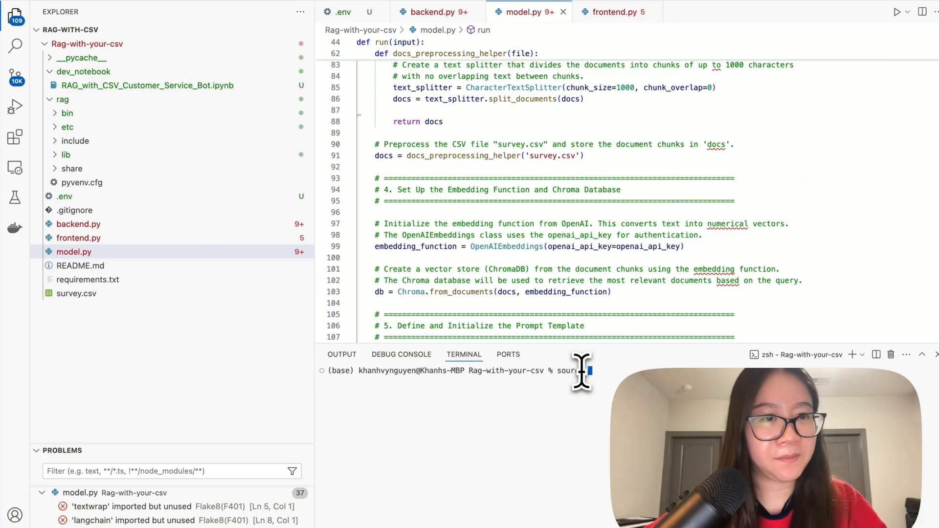
text(ce rag/b)
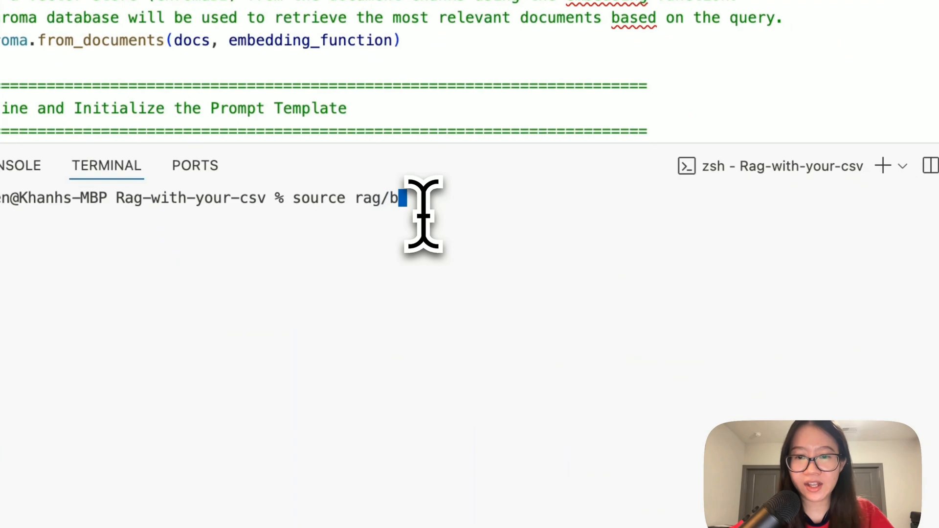
text(/activate)
Run source rag/bin/activate and confirm the prompt changed from base to (rag)
key(Return)
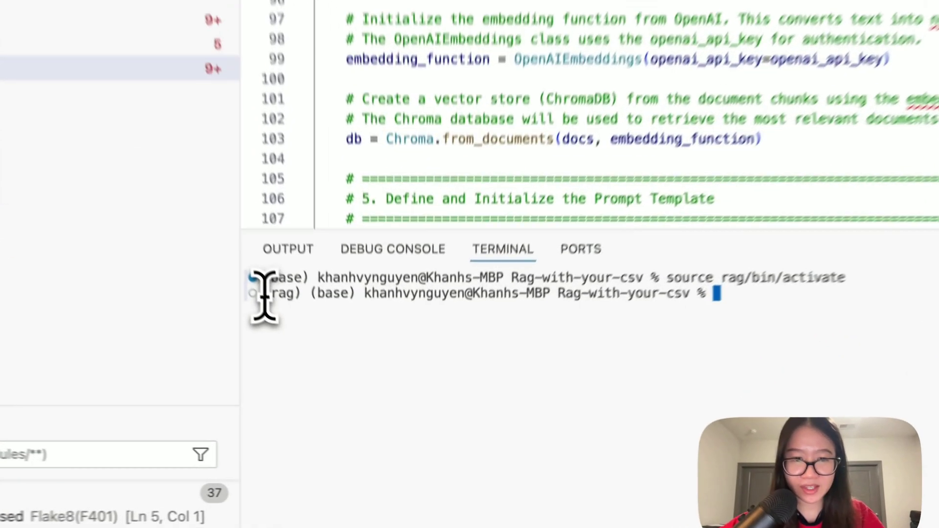
drag(328, 380, 338, 380)
click(283, 268)
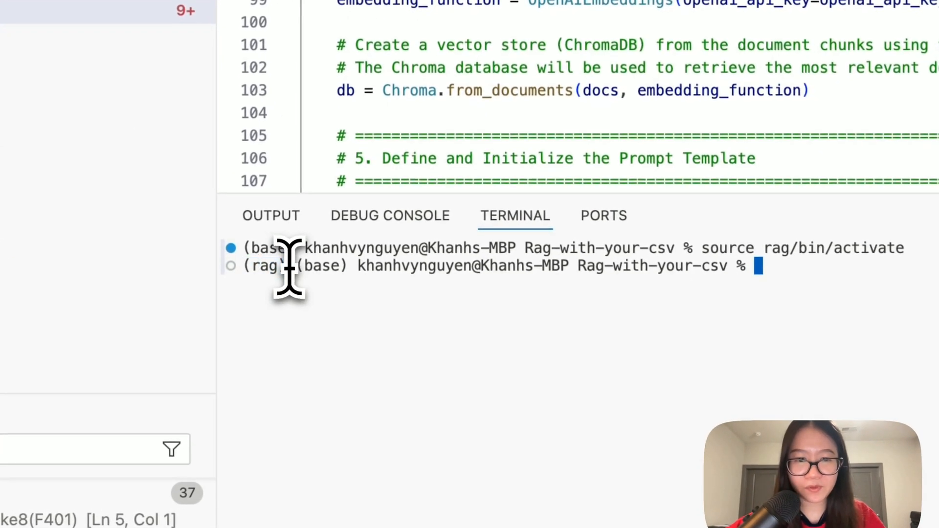
mouse_move(293, 248)
mouse_down()
mouse_move(234, 253)
mouse_move(346, 270)
mouse_up()
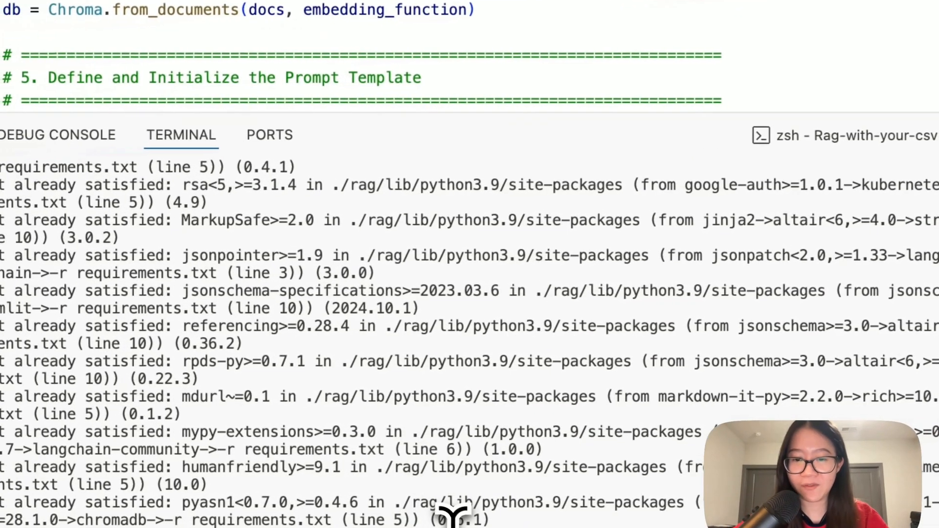
Clear the pip install output from the terminal, leaving the rag environment active
key(ctrl+l)
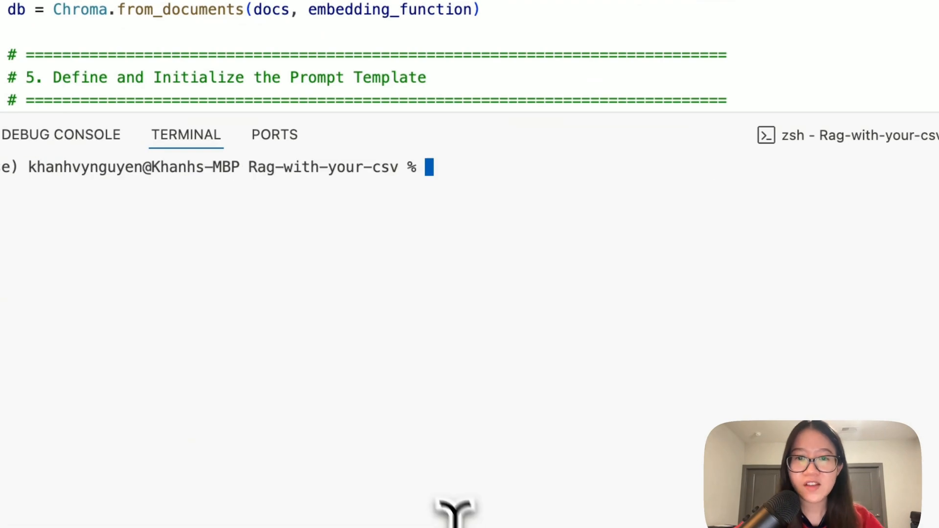
scroll(510, 213, up, 15)
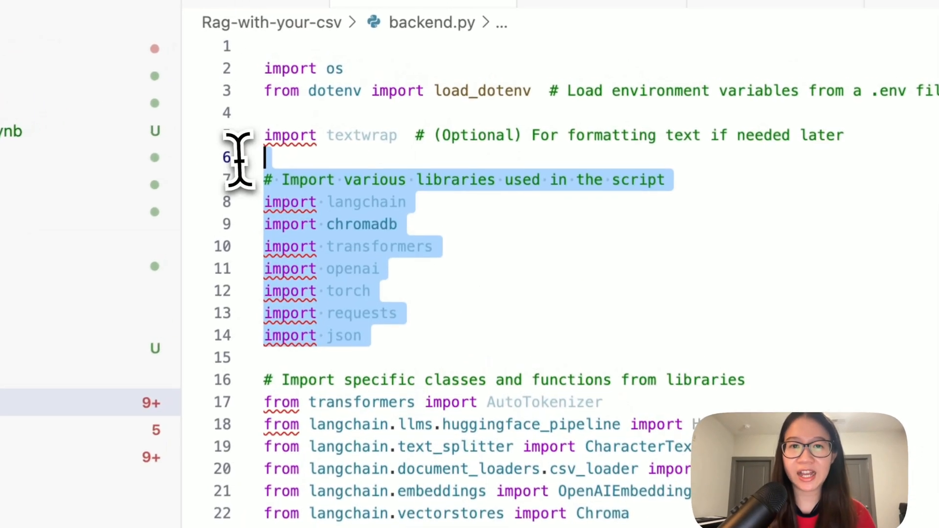
scroll(531, 262, down, 3)
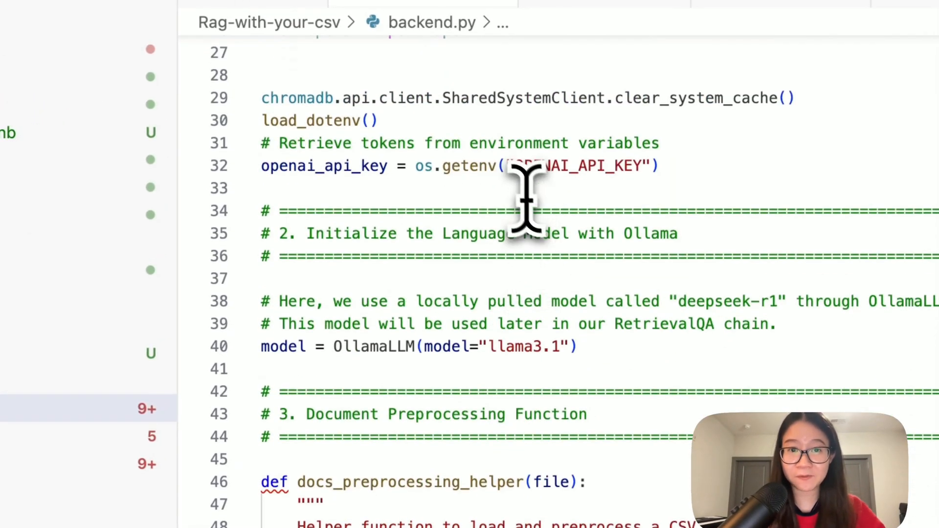
scroll(620, 243, down, 3)
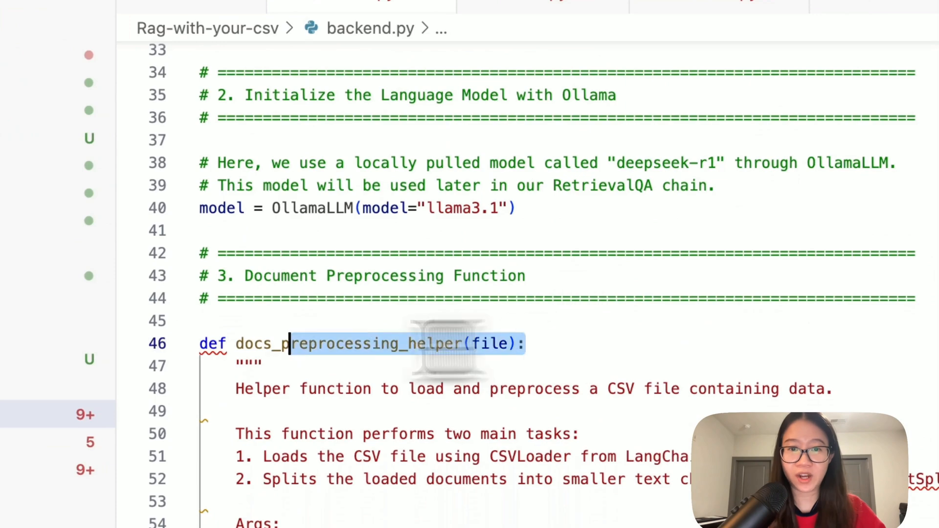
Highlight the docs_preprocessing_helper function definition in backend.py
drag(583, 337, 205, 342)
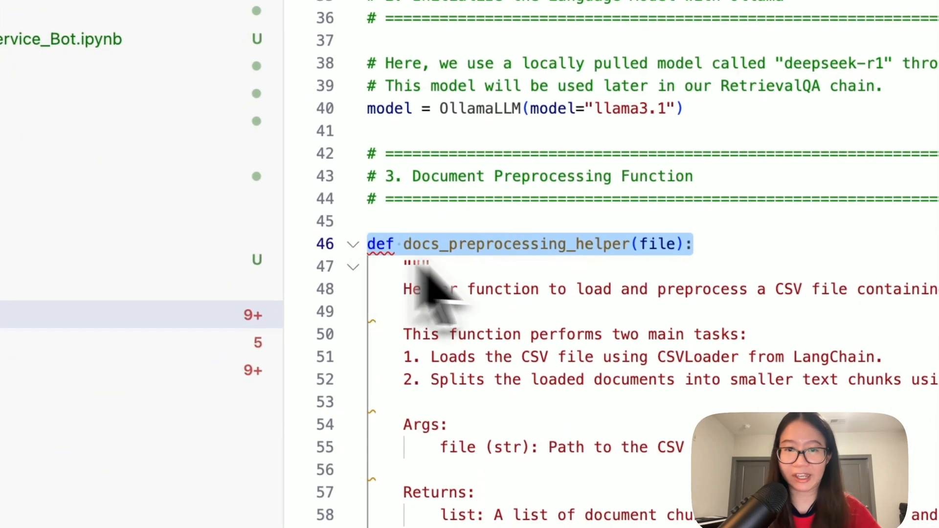
scroll(587, 294, down, 5)
scroll(594, 305, down, 3)
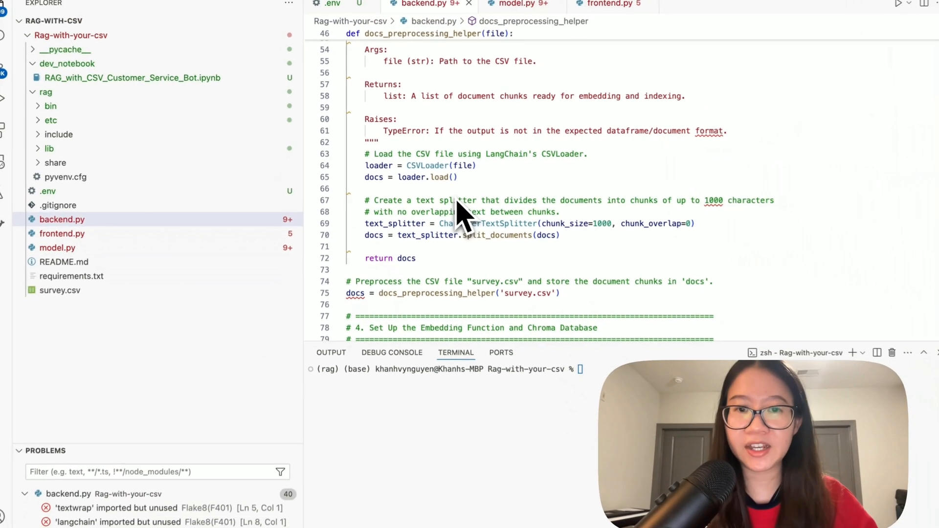
scroll(458, 212, down, 5)
scroll(459, 214, down, 2)
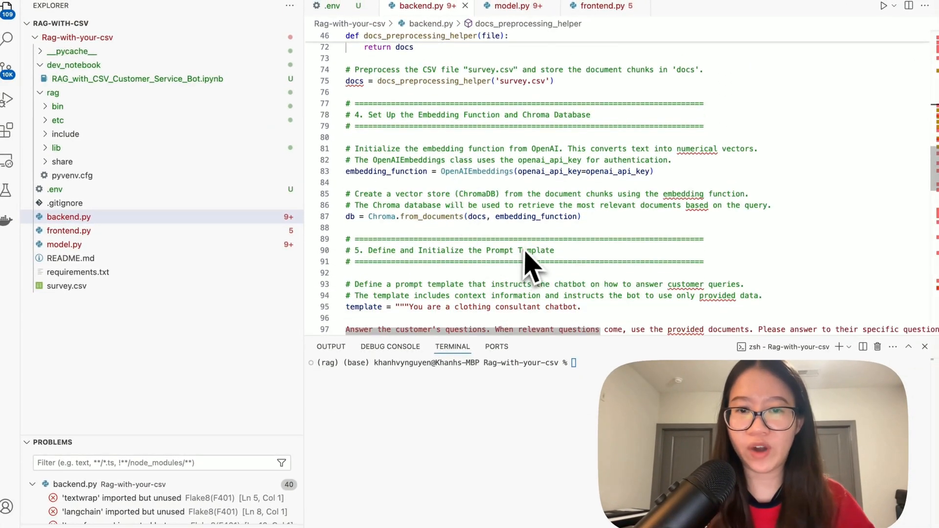
scroll(532, 266, down, 3)
scroll(533, 266, down, 2)
scroll(532, 266, down, 2)
scroll(532, 266, down, 2)
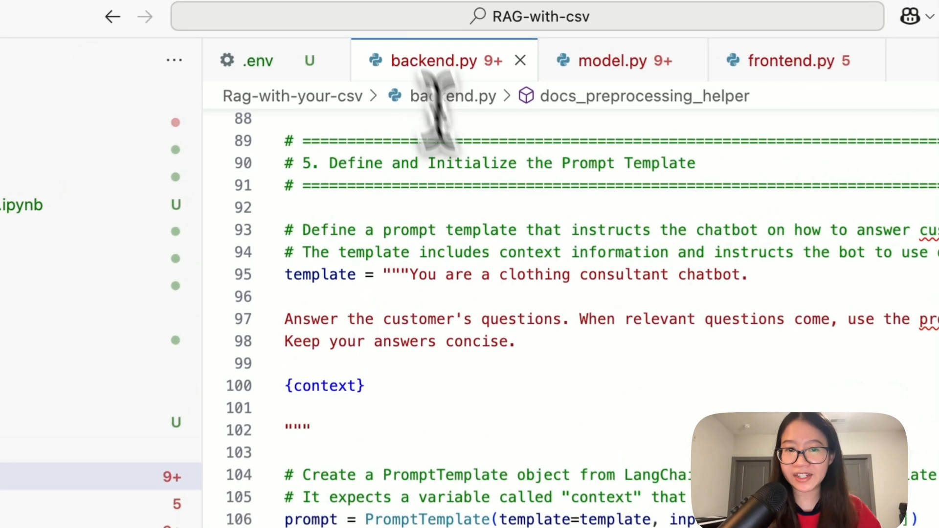
click(616, 61)
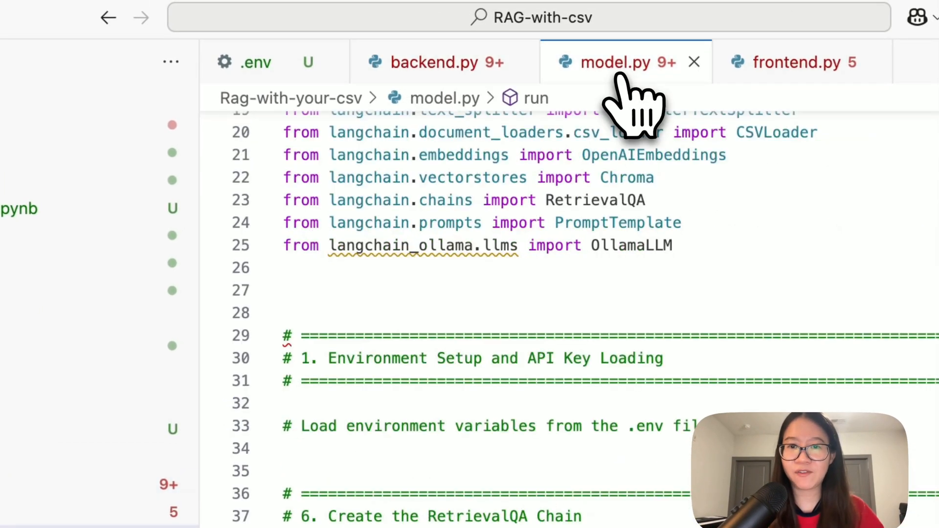
scroll(544, 266, up, 5)
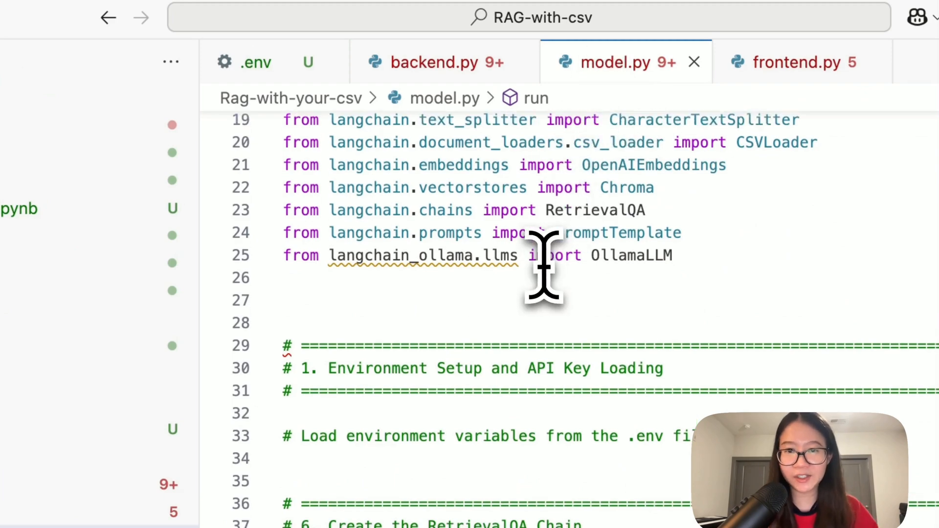
scroll(544, 266, up, 5)
scroll(545, 266, down, 5)
scroll(545, 265, down, 5)
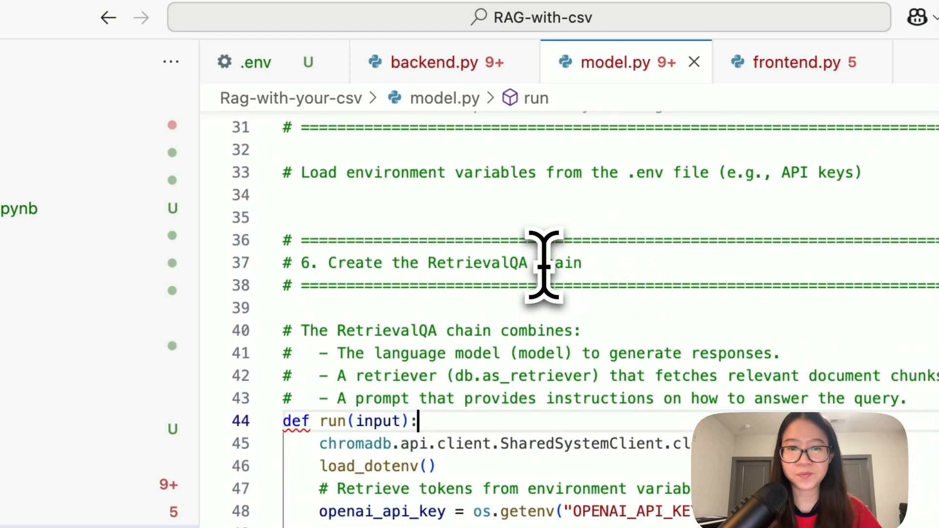
scroll(544, 266, down, 1)
click(469, 344)
drag(468, 344, 282, 344)
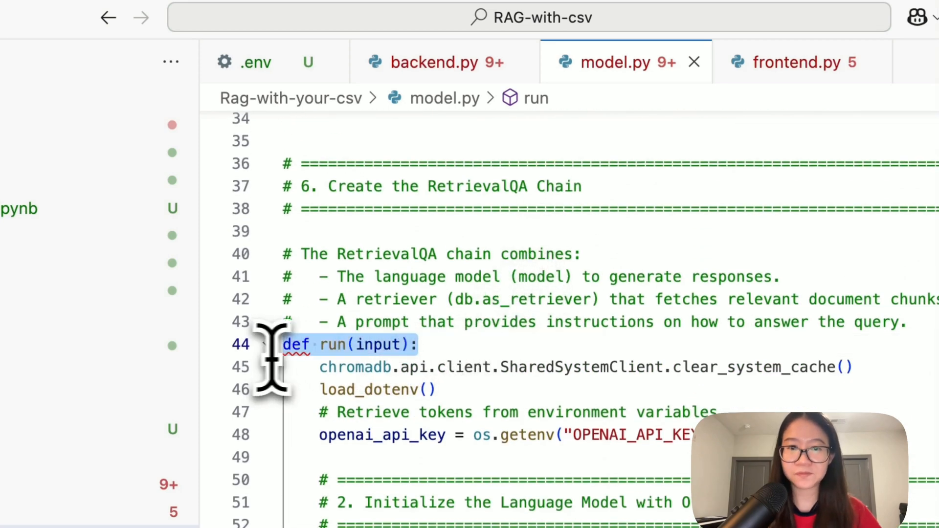
scroll(616, 344, down, 2)
scroll(514, 316, down, 1)
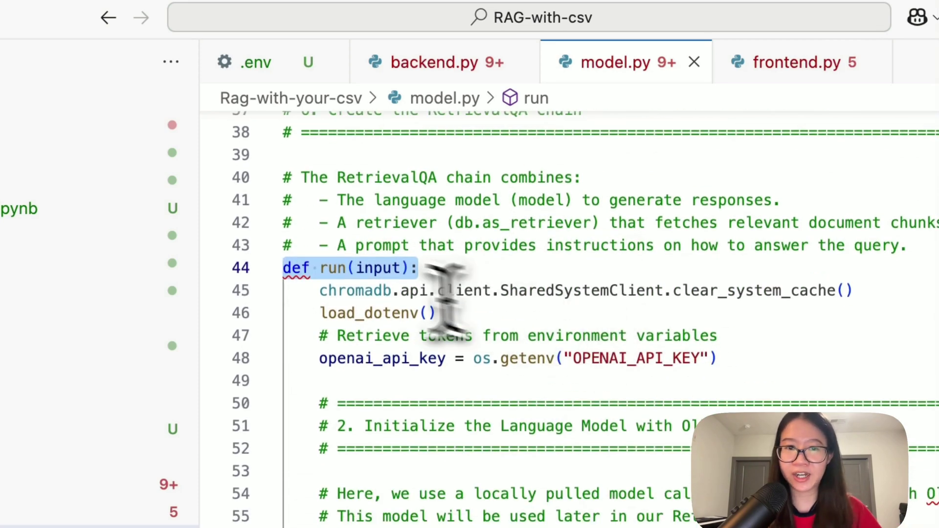
double_click(332, 268)
double_click(378, 268)
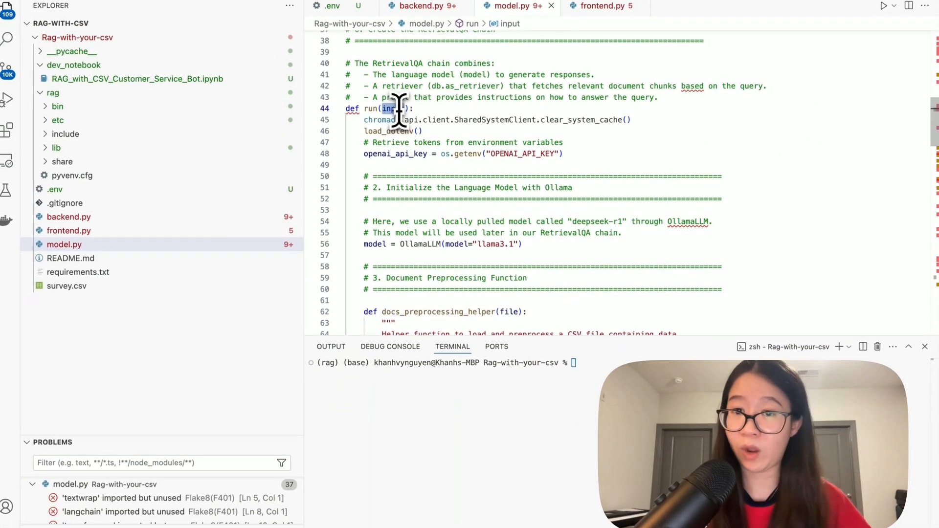
scroll(433, 169, down, 5)
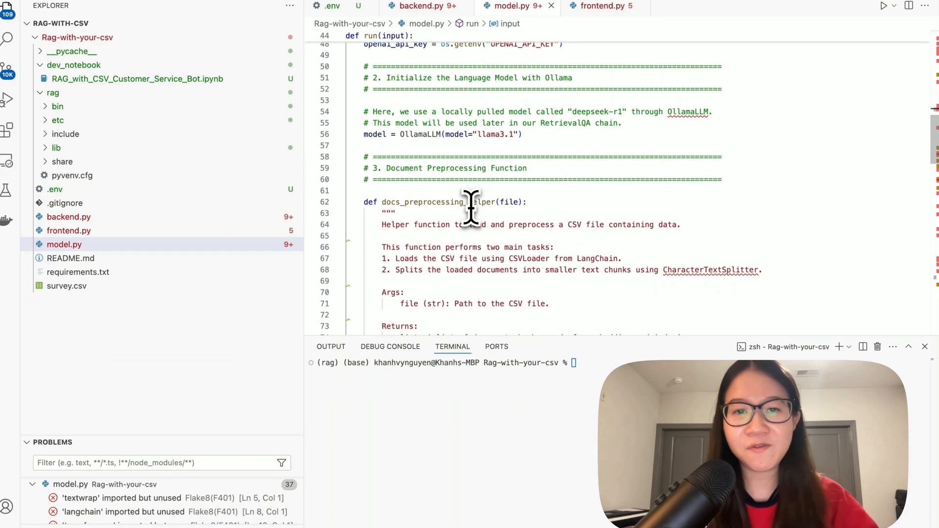
scroll(433, 169, down, 3)
scroll(441, 183, up, 8)
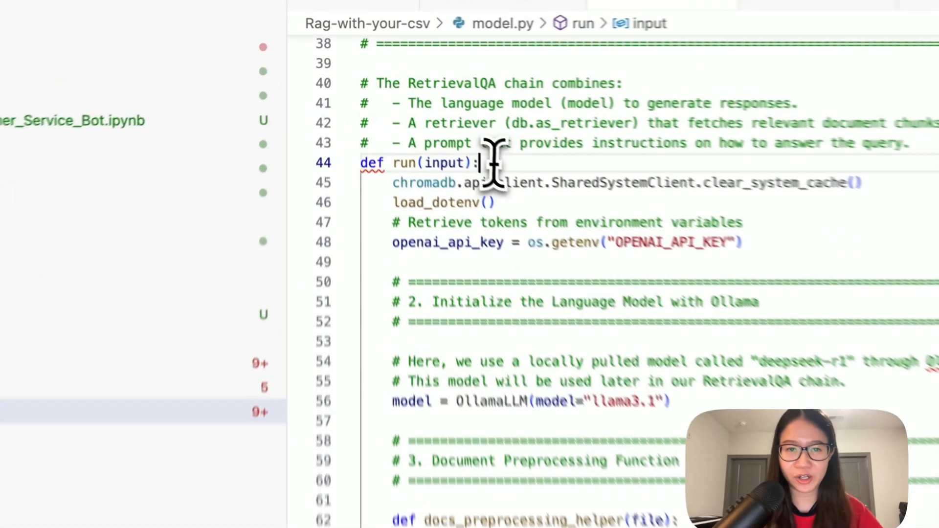
drag(414, 103, 345, 103)
scroll(513, 220, down, 5)
scroll(642, 334, down, 6)
scroll(642, 334, down, 5)
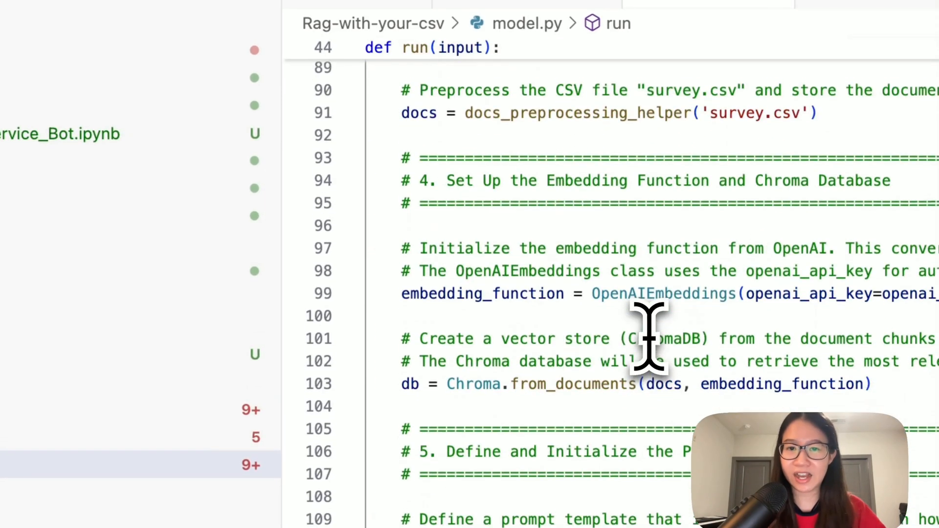
scroll(624, 316, down, 3)
scroll(602, 294, down, 2)
scroll(587, 278, down, 5)
scroll(499, 190, down, 3)
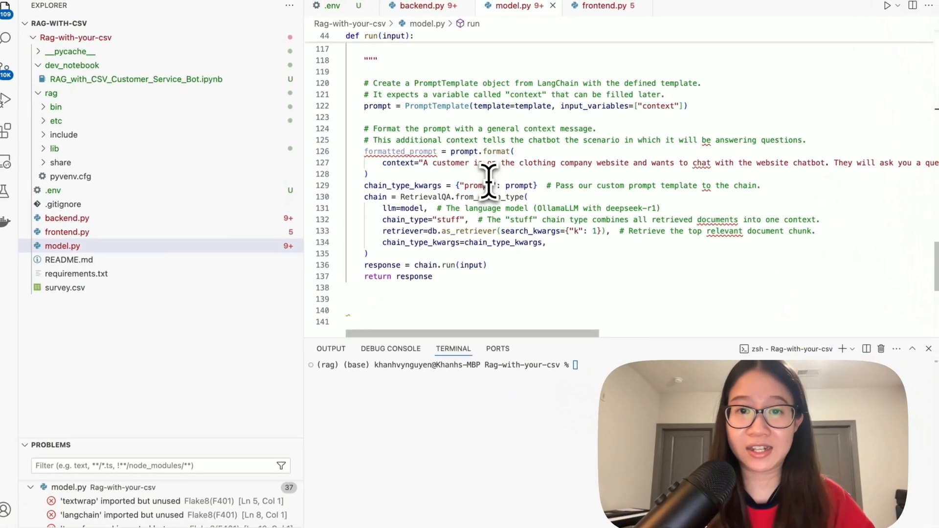
scroll(492, 184, down, 3)
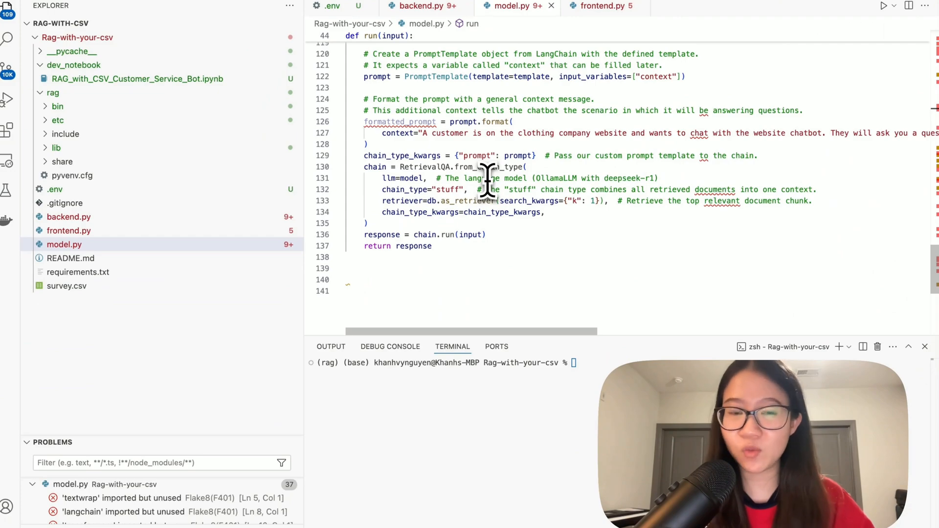
drag(433, 245, 363, 246)
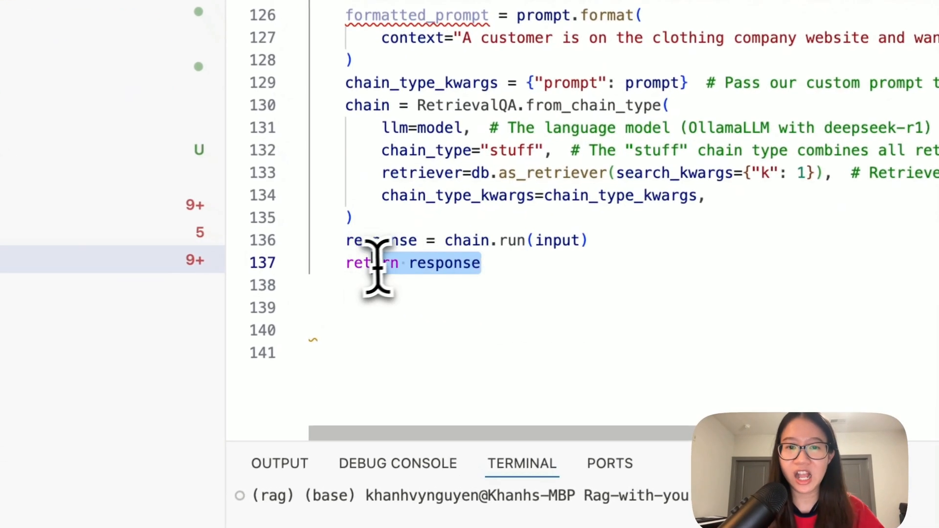
double_click(375, 240)
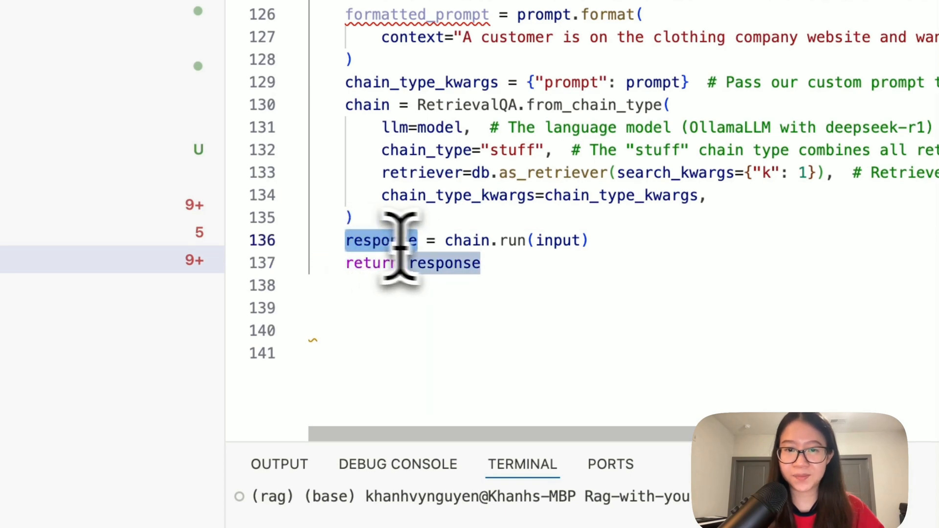
click(442, 240)
drag(445, 239, 591, 240)
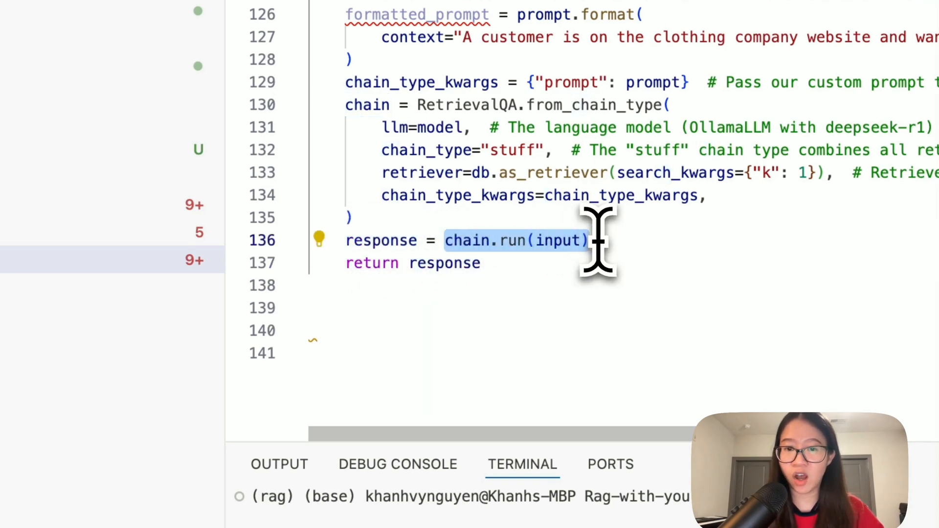
click(566, 240)
double_click(564, 240)
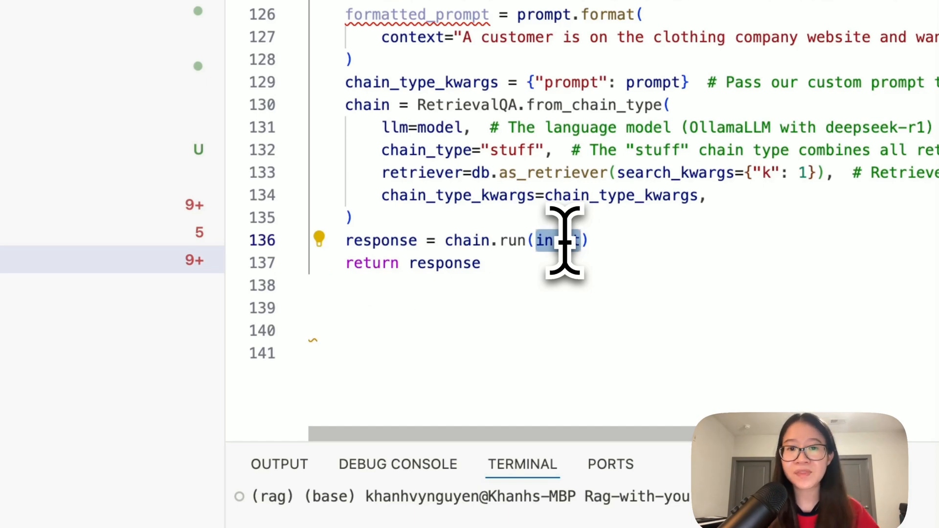
drag(481, 262, 346, 263)
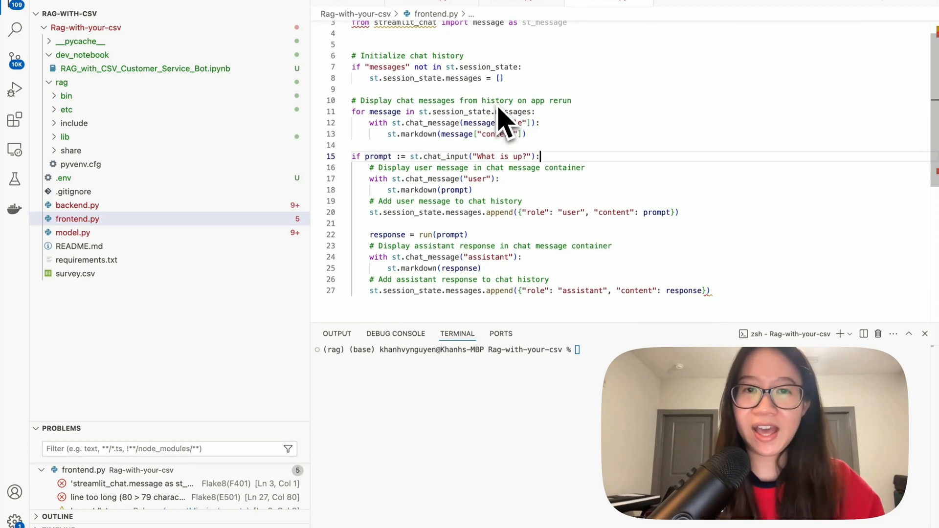
Walk through frontend.py's chat-history initialization and past-message display blocks
click(465, 82)
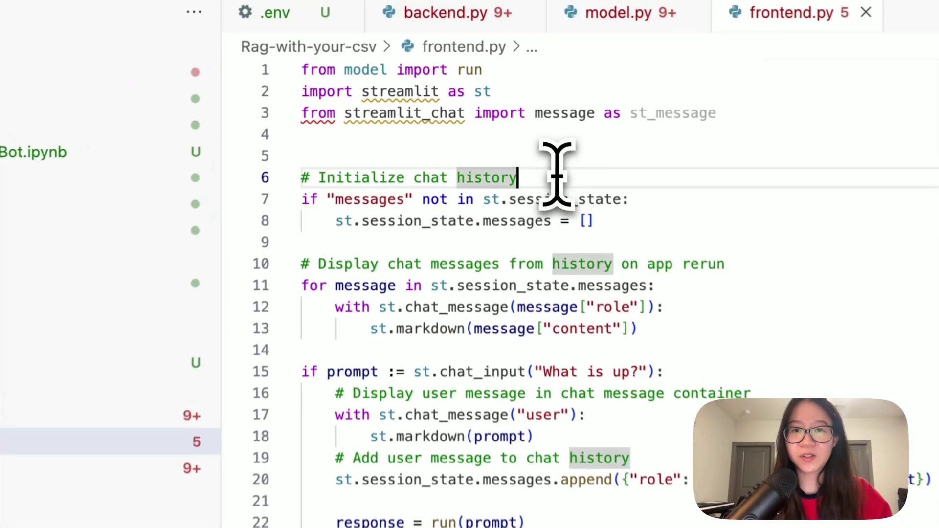
drag(518, 178, 262, 185)
drag(617, 221, 238, 206)
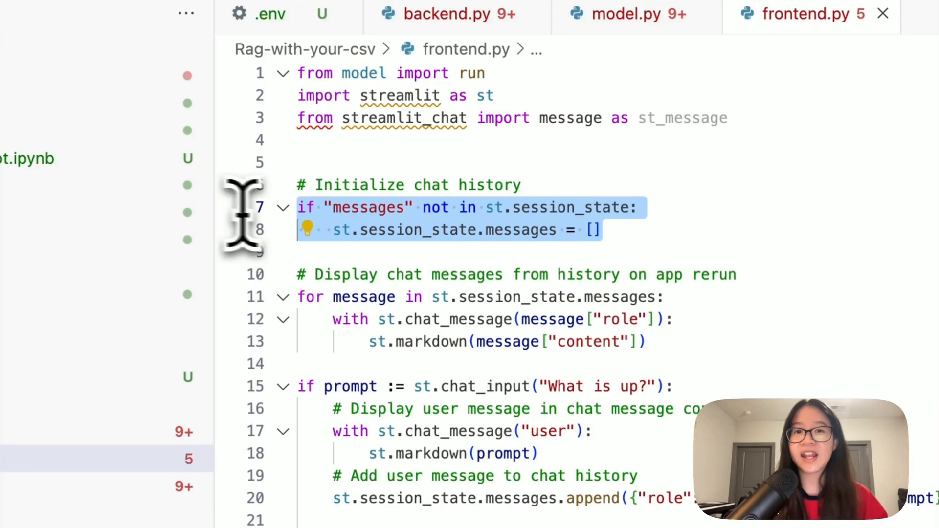
drag(737, 274, 296, 274)
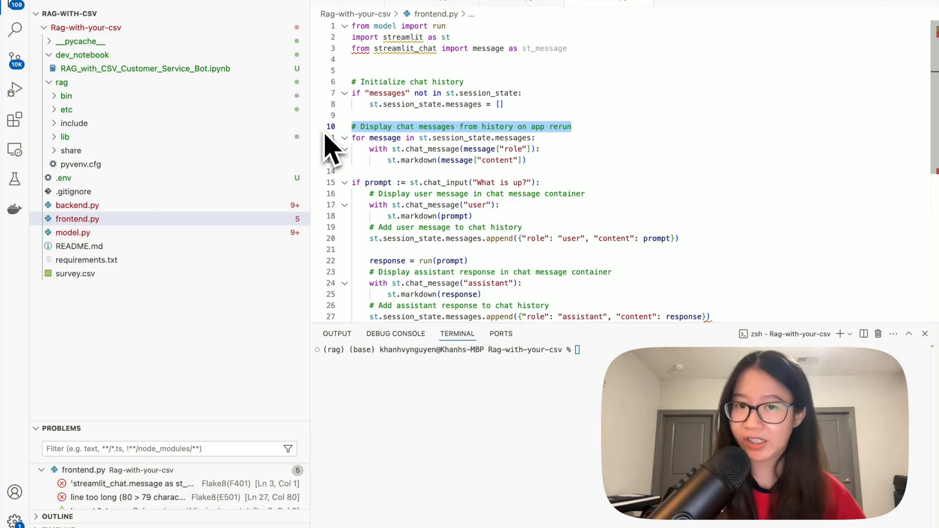
scroll(411, 184, down, 1)
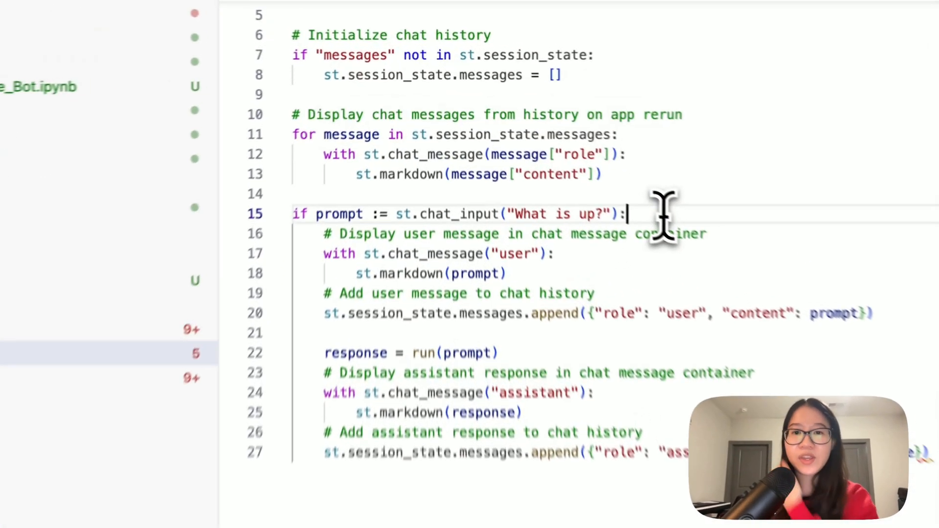
Review the chat-input condition, the prompt variable and the lines adding the user message to history
drag(540, 182, 352, 182)
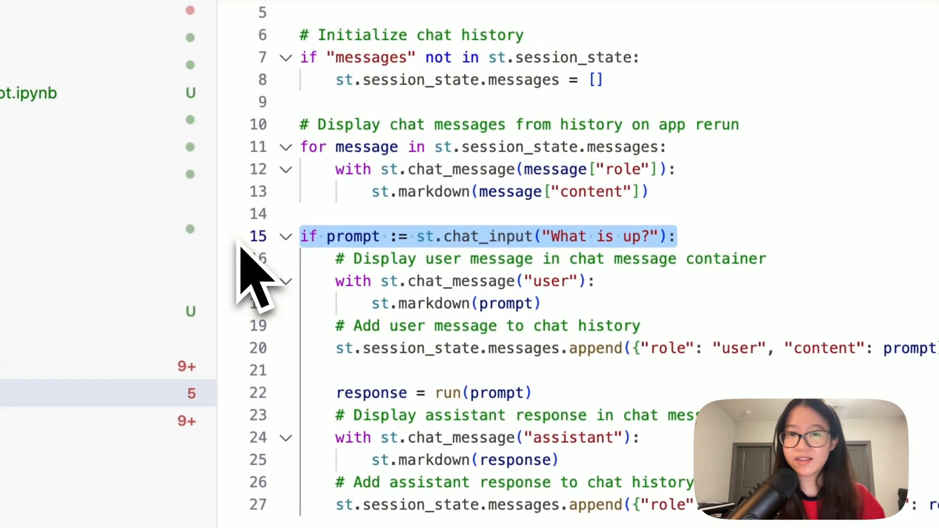
click(727, 246)
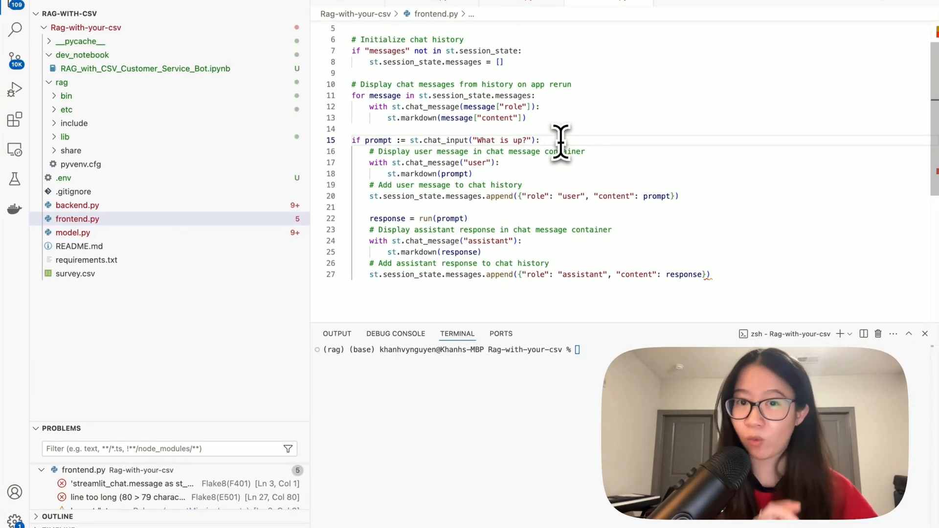
double_click(378, 140)
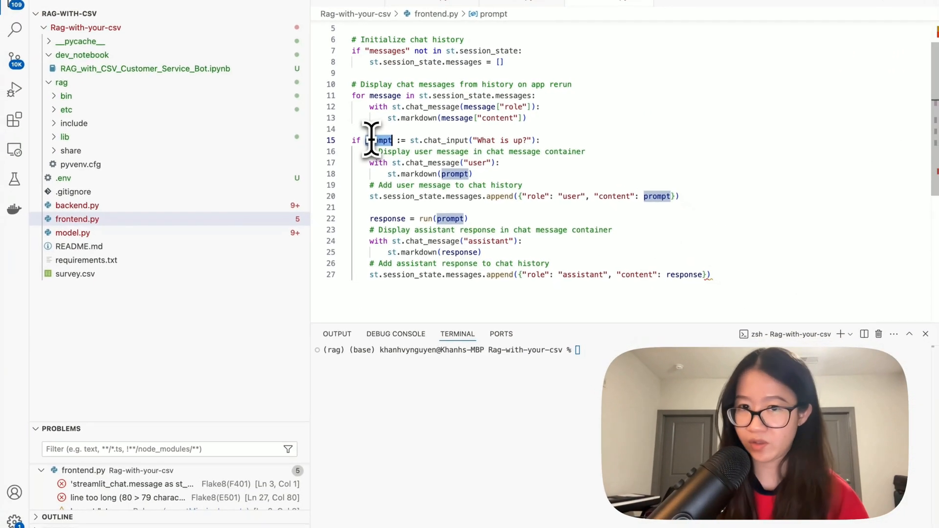
click(475, 173)
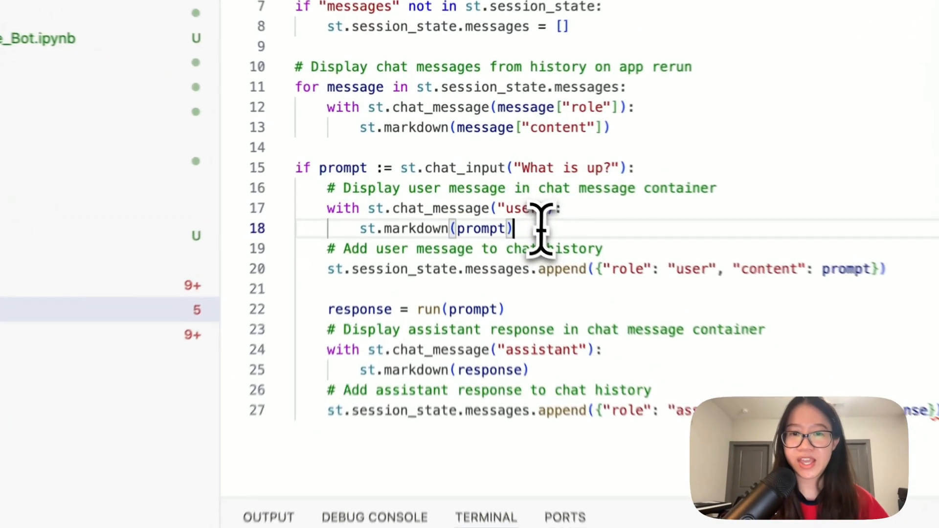
mouse_move(516, 228)
mouse_down()
mouse_move(286, 219)
mouse_move(281, 196)
mouse_up()
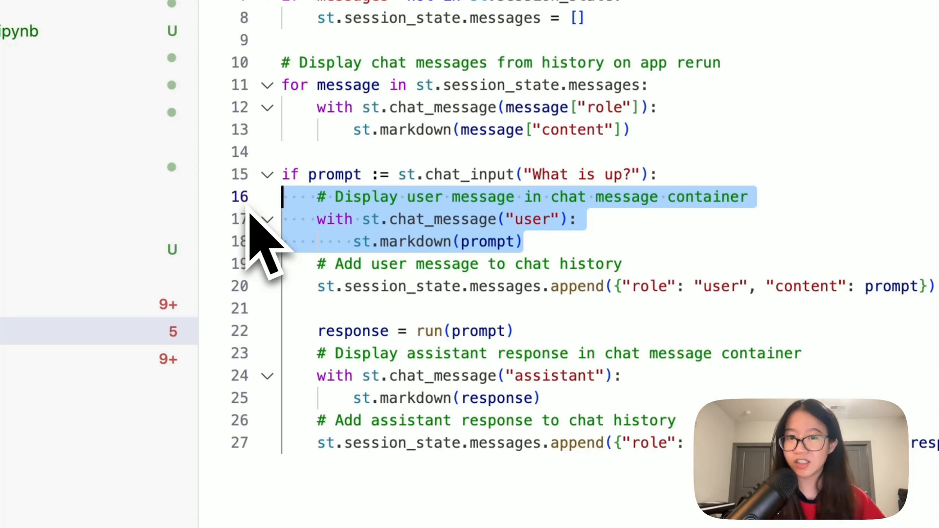
click(936, 286)
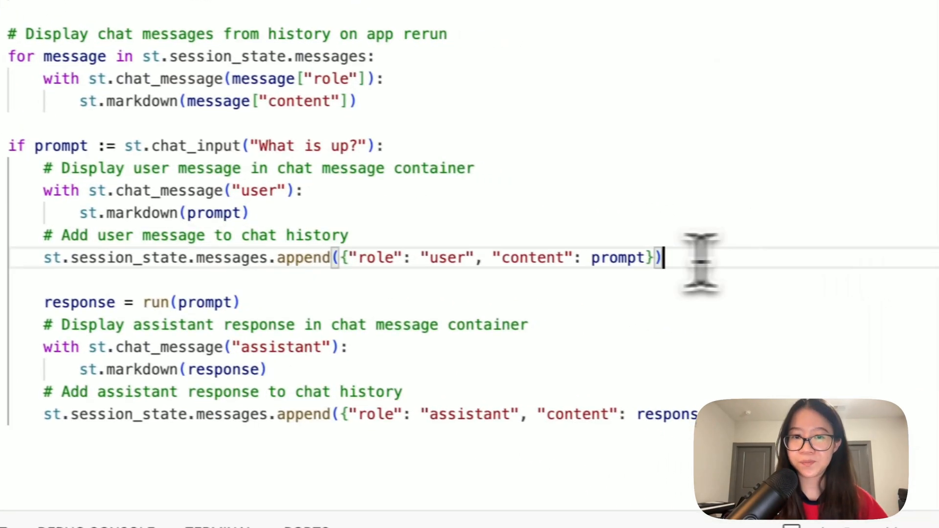
drag(664, 258, 23, 235)
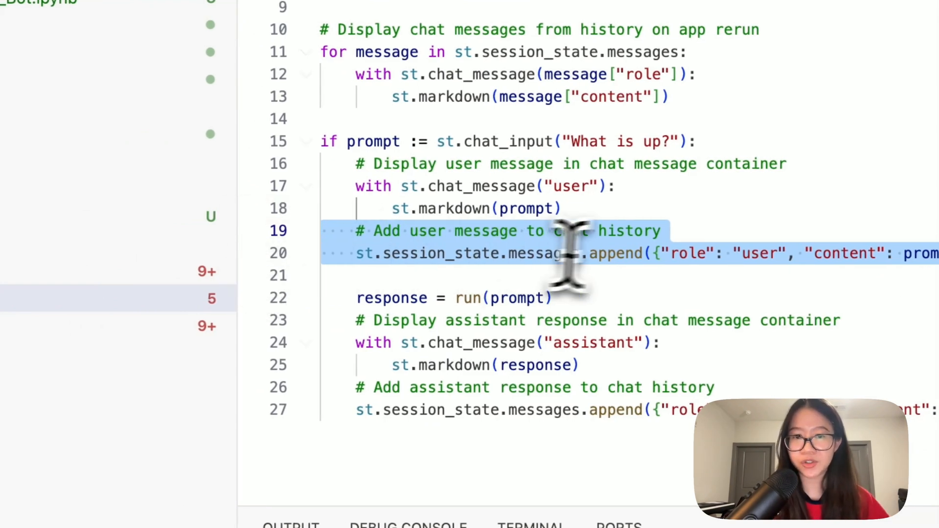
click(667, 230)
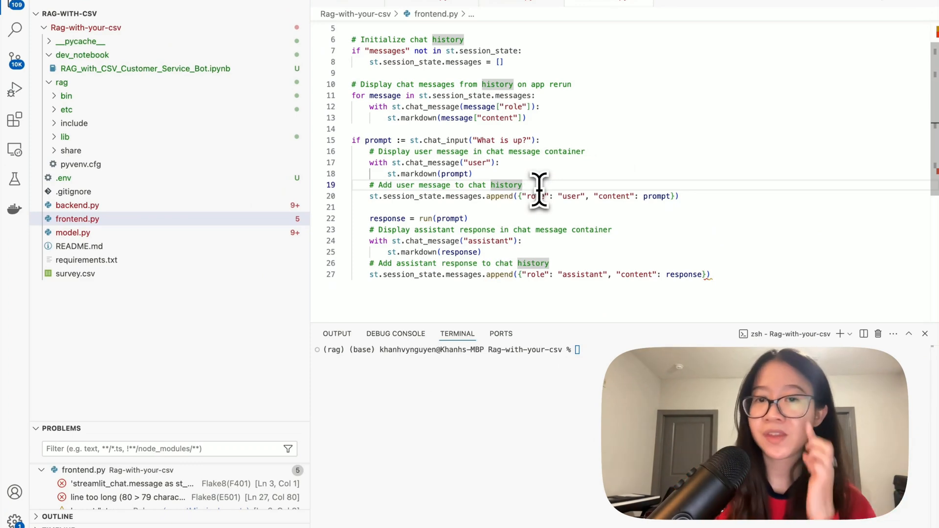
scroll(539, 189, down, 2)
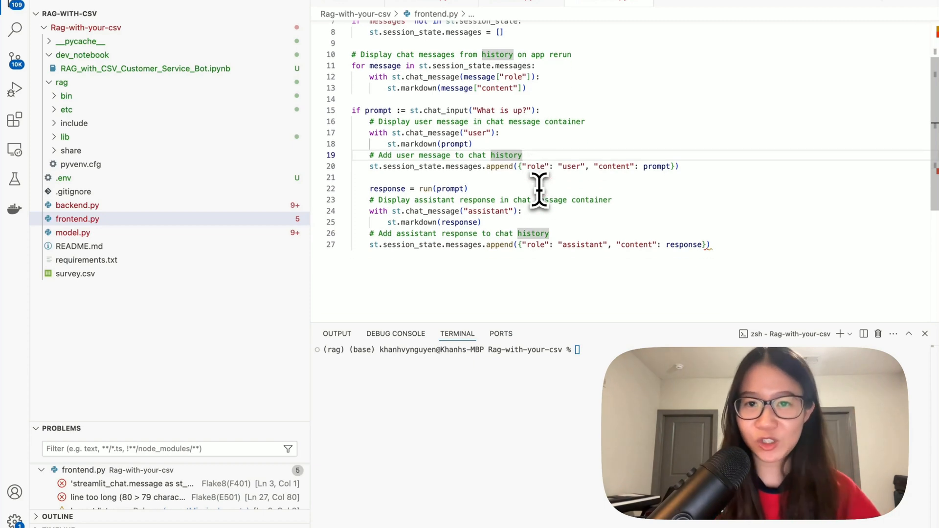
Highlight the 'What is up?' placeholder and the run call that receives the prompt on line 22
drag(475, 110, 527, 110)
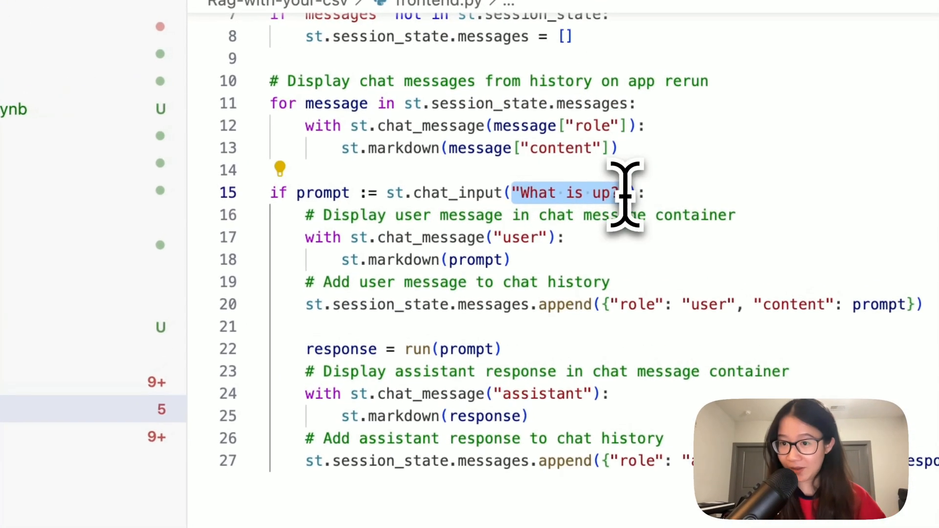
double_click(316, 193)
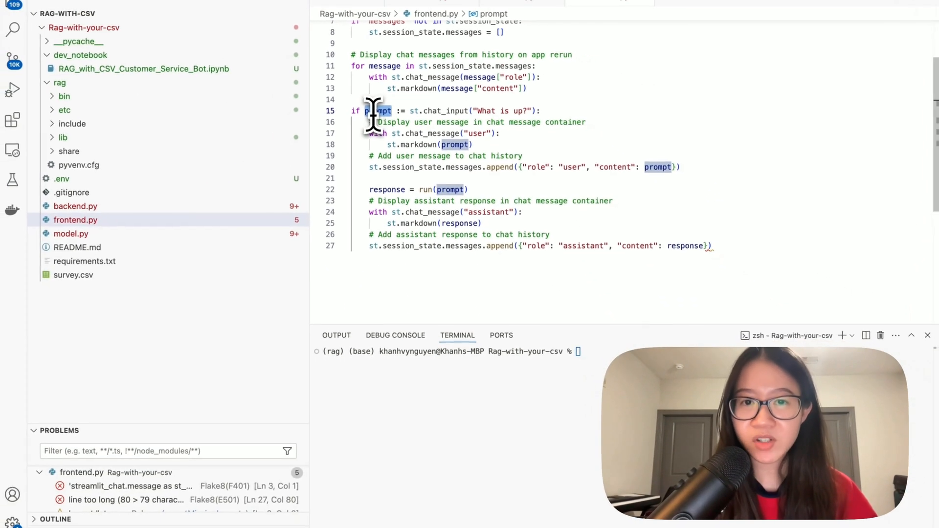
click(431, 189)
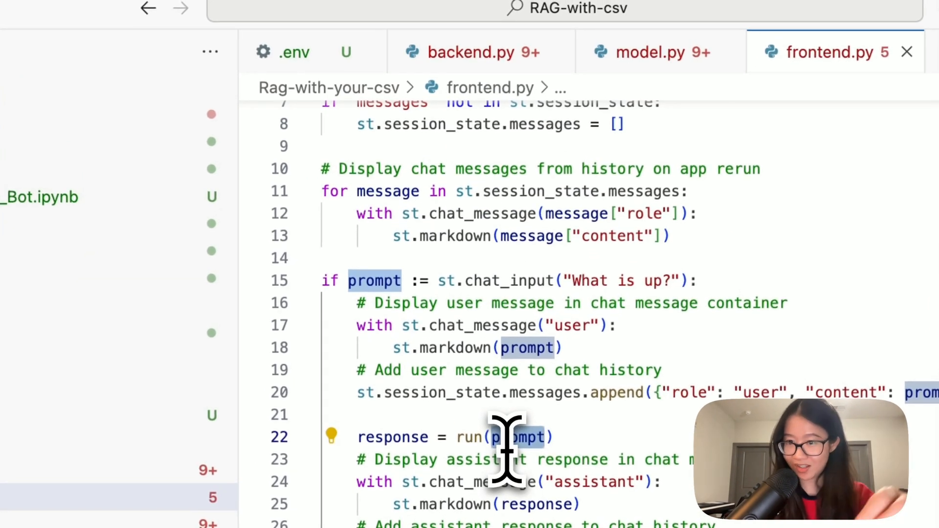
double_click(470, 438)
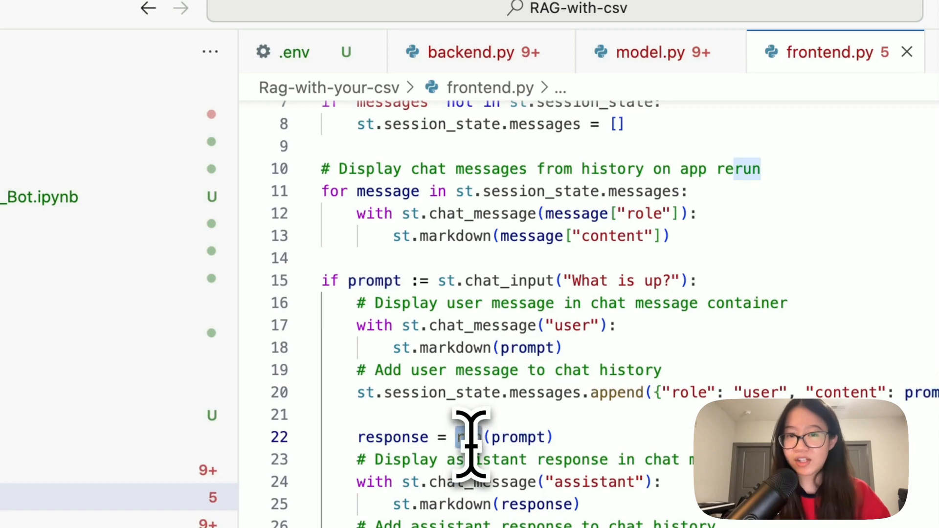
Jump to the run import, then show model.py's run function ending in return response
ctrl+click(470, 437)
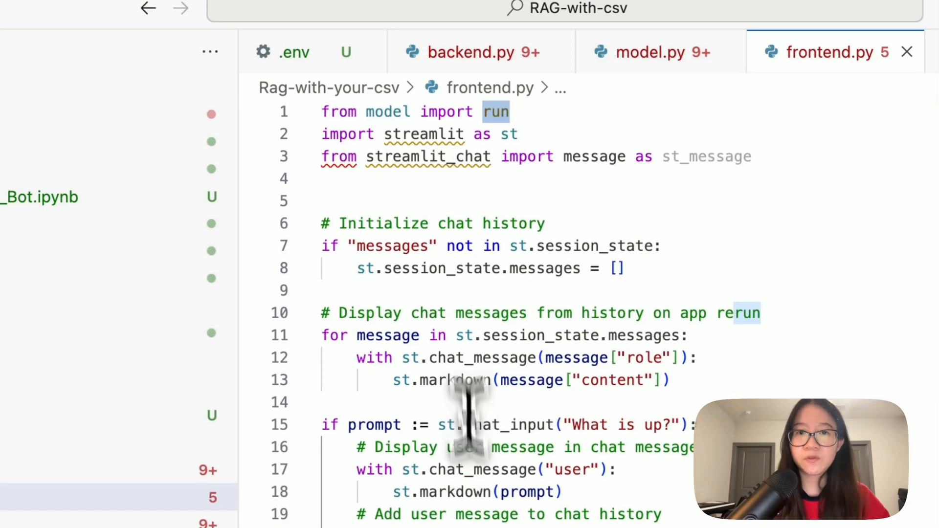
drag(491, 112, 300, 111)
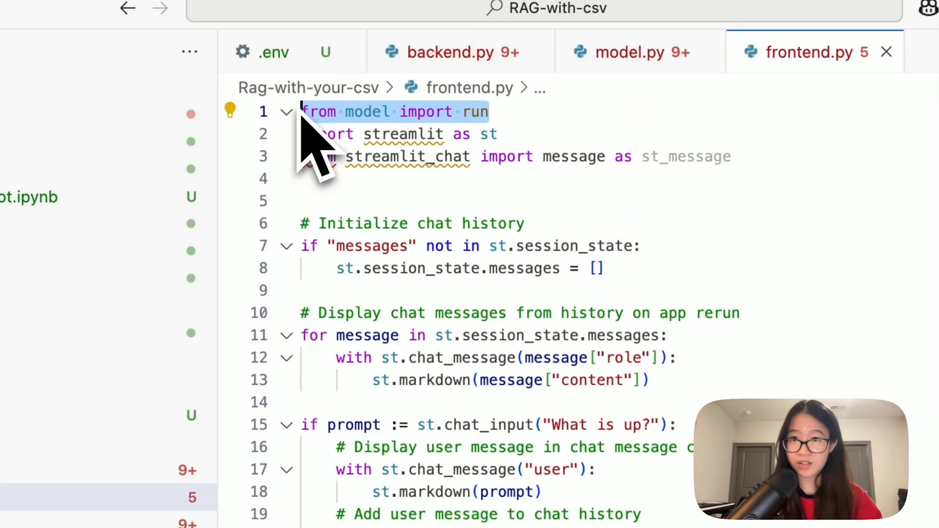
click(630, 52)
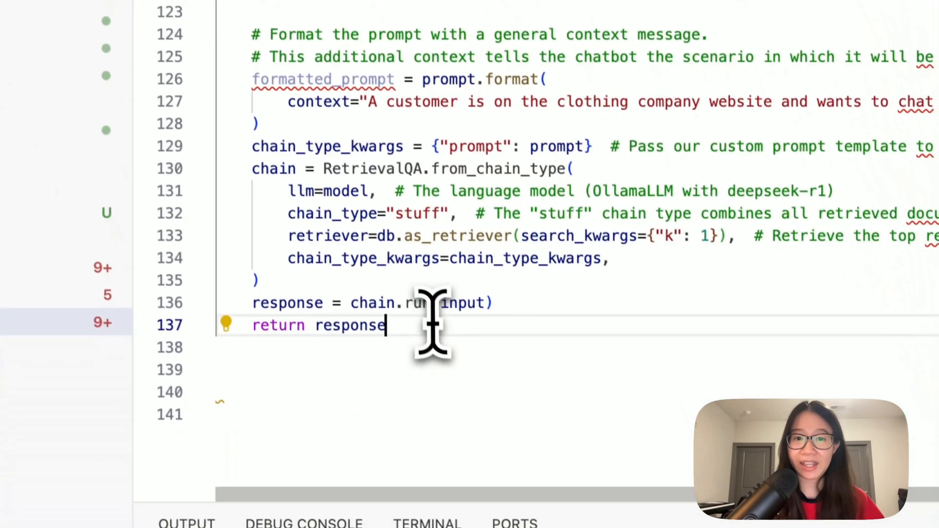
drag(383, 316, 246, 316)
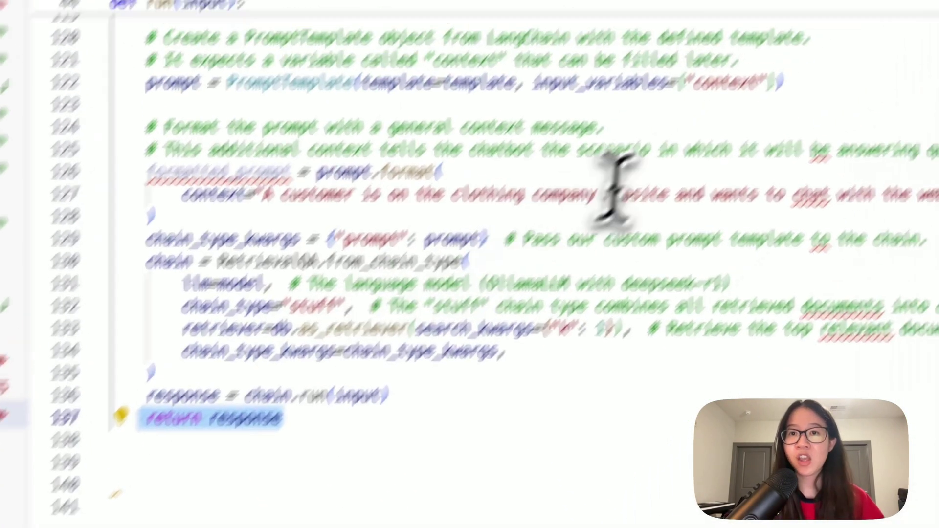
Back in frontend.py, highlight the lines displaying the assistant's response message
click(524, 74)
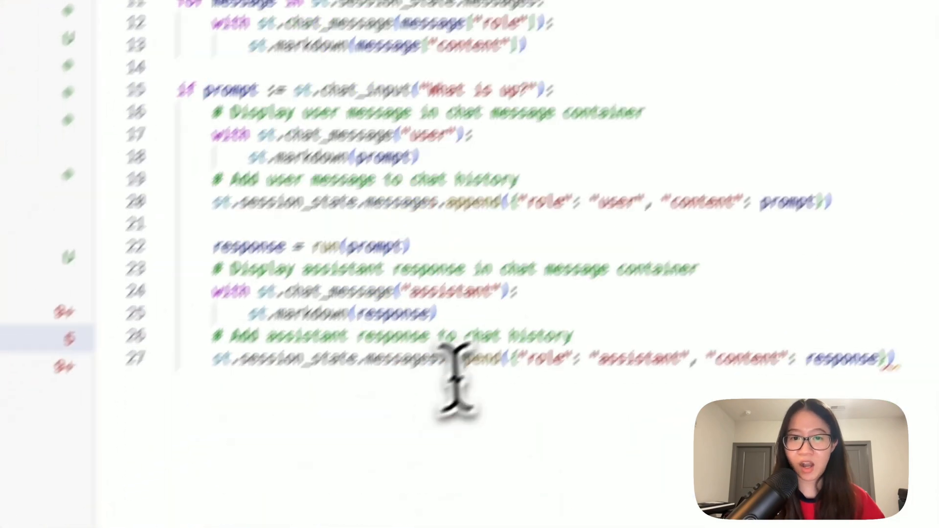
drag(683, 170, 251, 172)
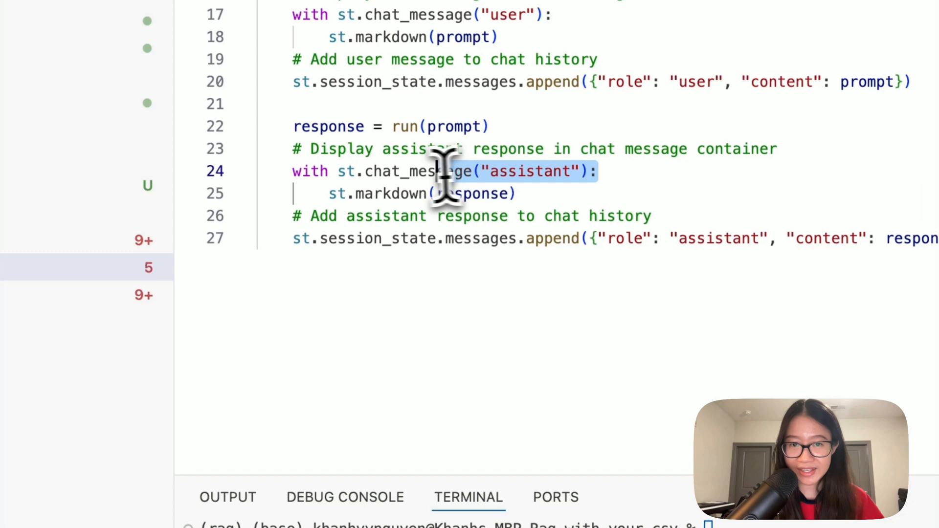
drag(555, 193, 292, 170)
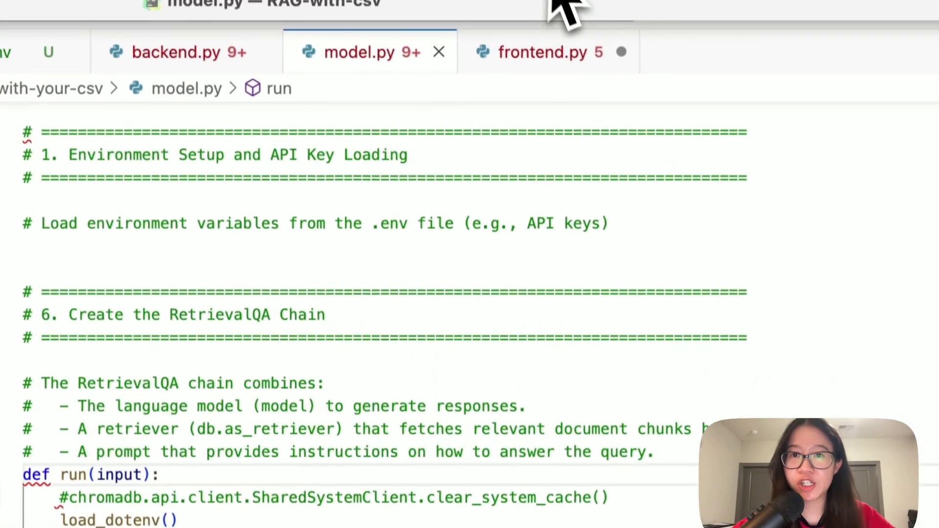
Check the Ollama menu-bar app is running and enter streamlit run frontend.py in the terminal
click(565, 4)
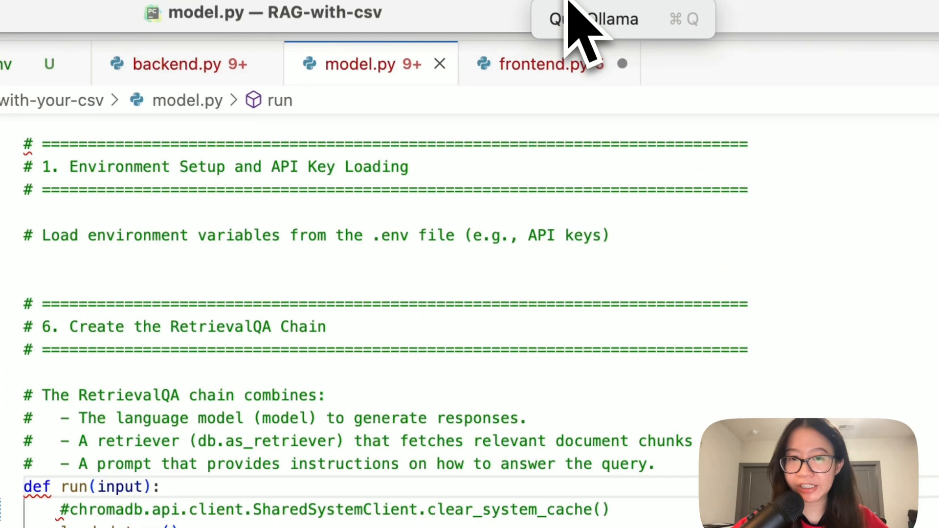
click(579, 20)
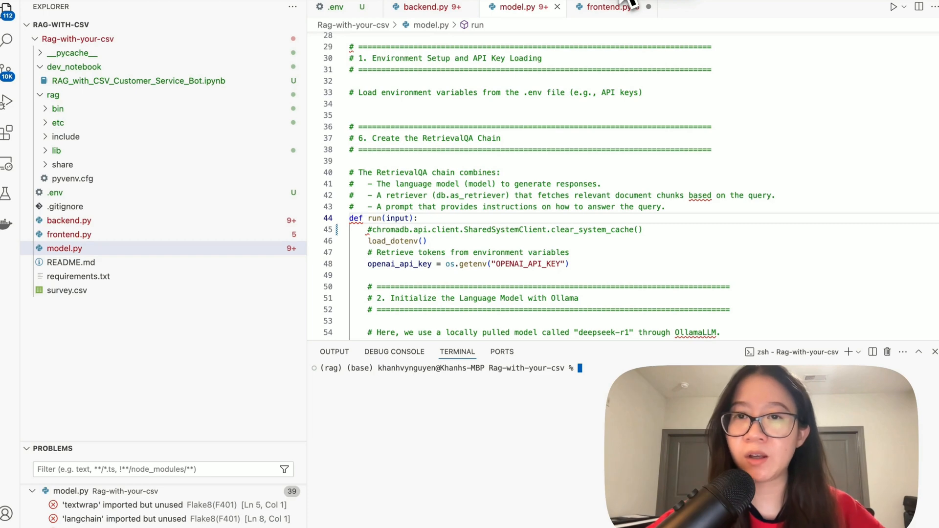
scroll(587, 220, down, 15)
scroll(587, 221, up, 2)
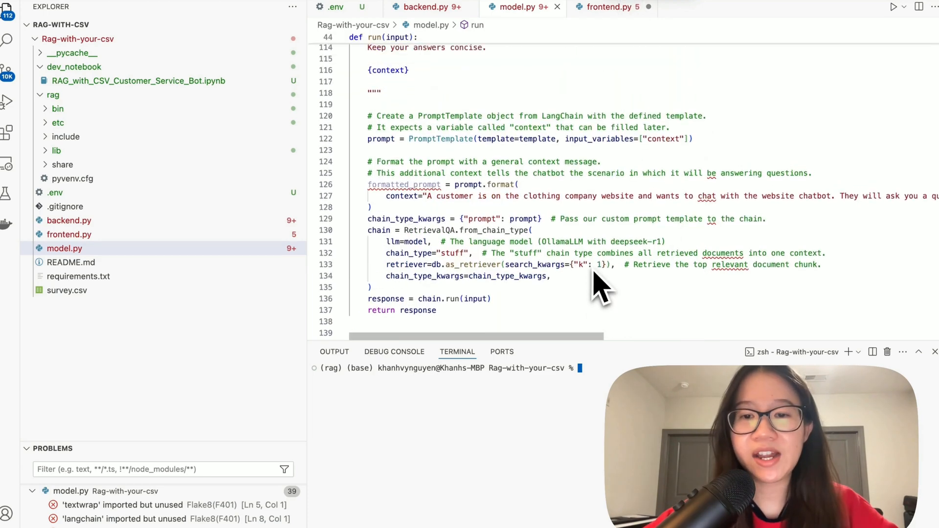
text(streamlit)
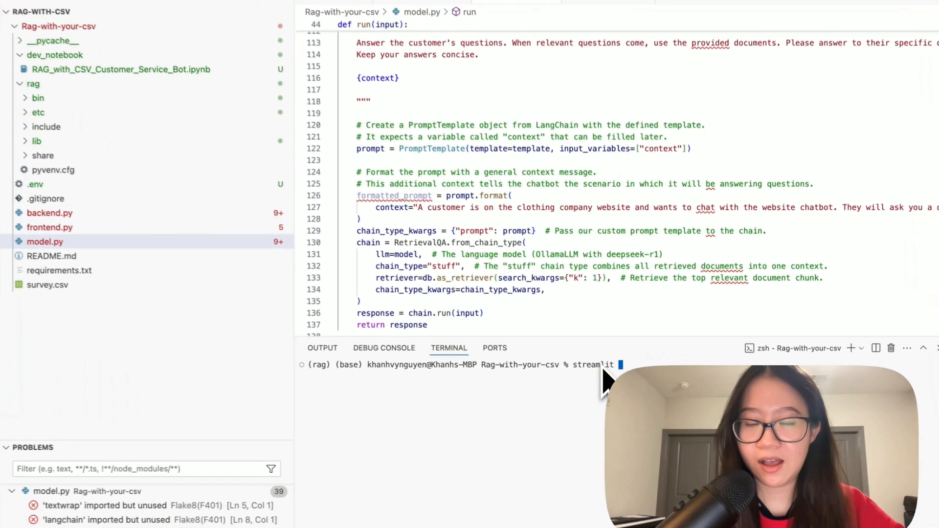
text( tru)
key(BackSpace)
key(BackSpace)
key(BackSpace)
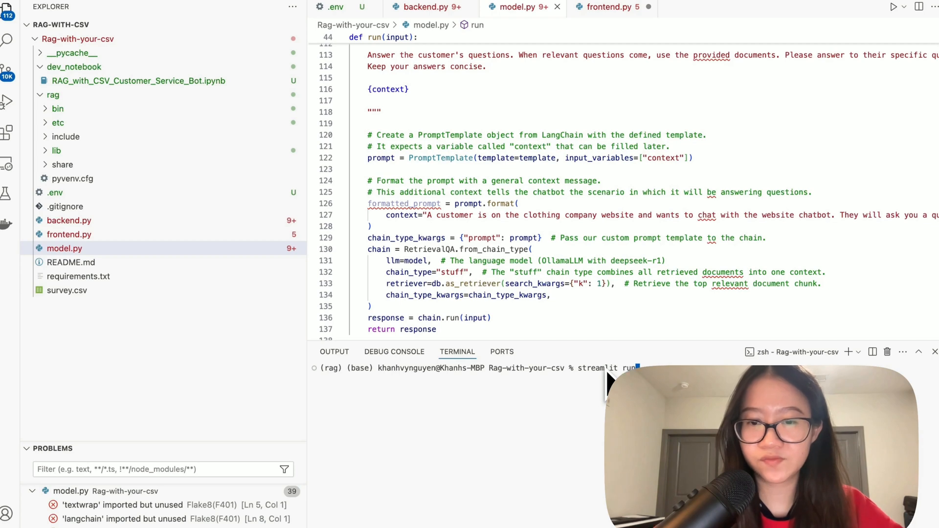
text(run)
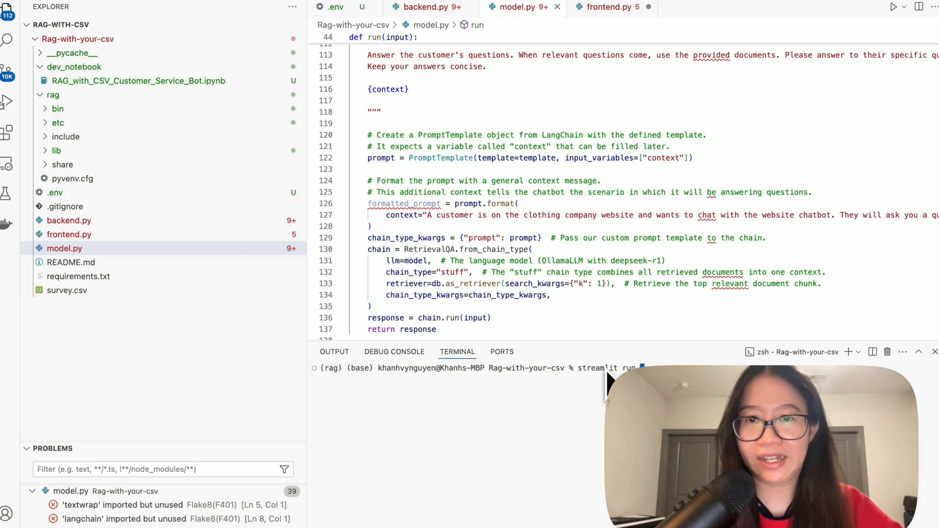
text(frontend)
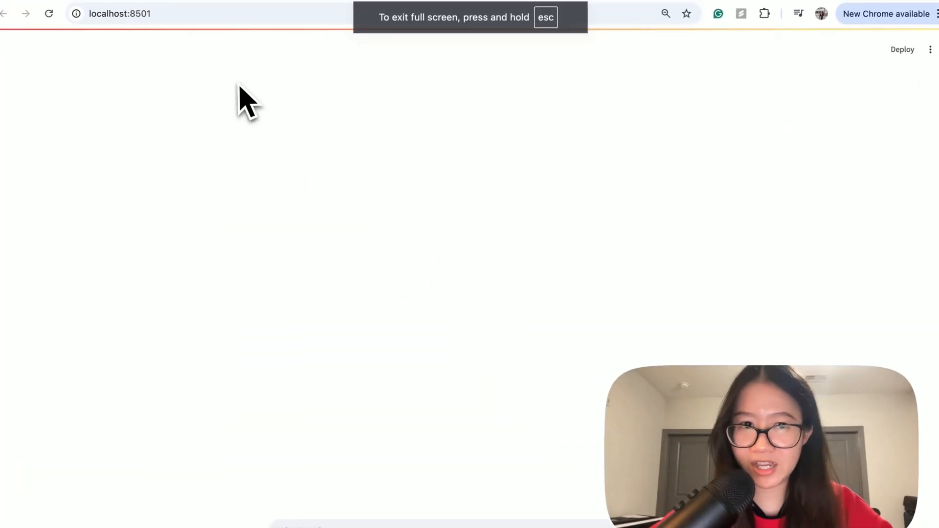
Reload localhost:8501 and focus the empty 'What is up?' chat box
click(169, 14)
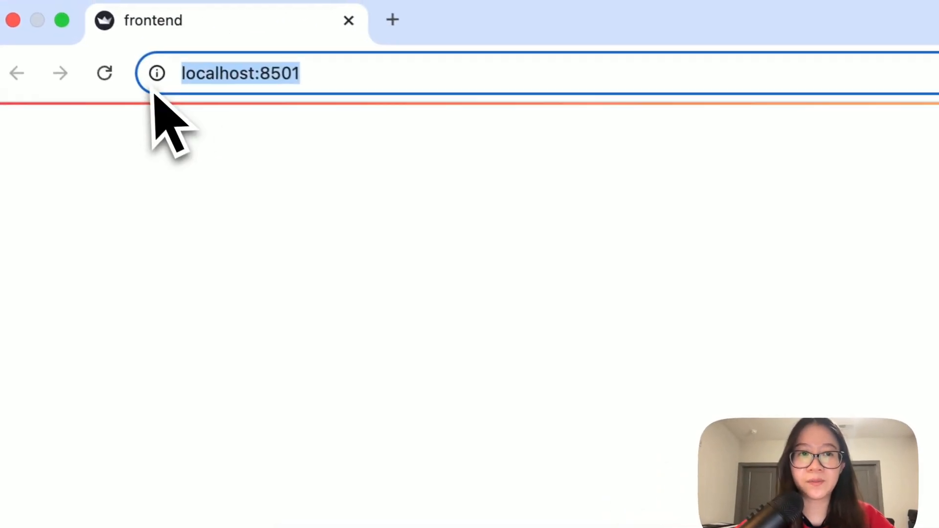
key(Return)
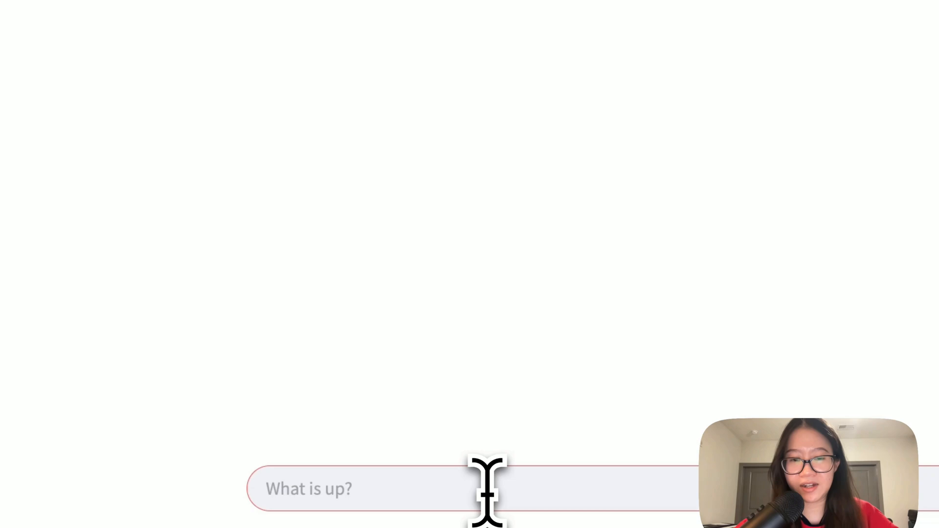
click(487, 490)
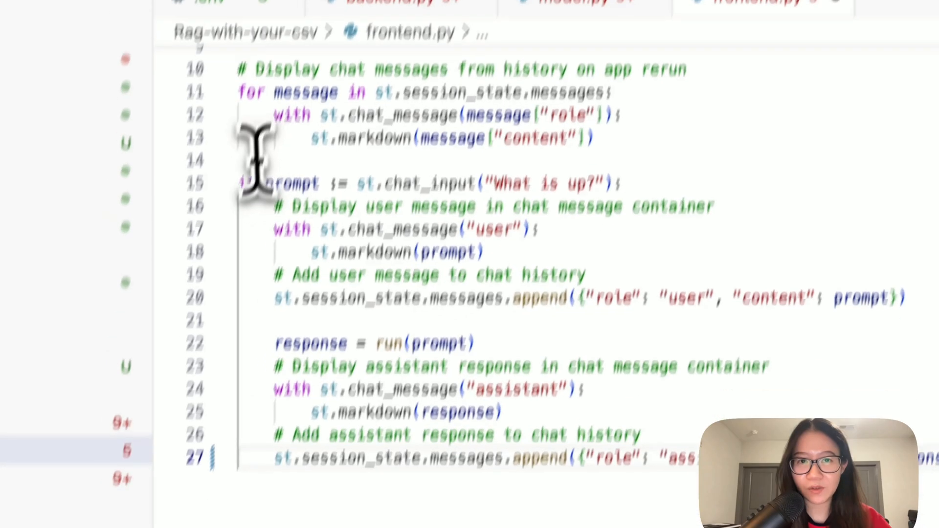
drag(356, 94, 265, 95)
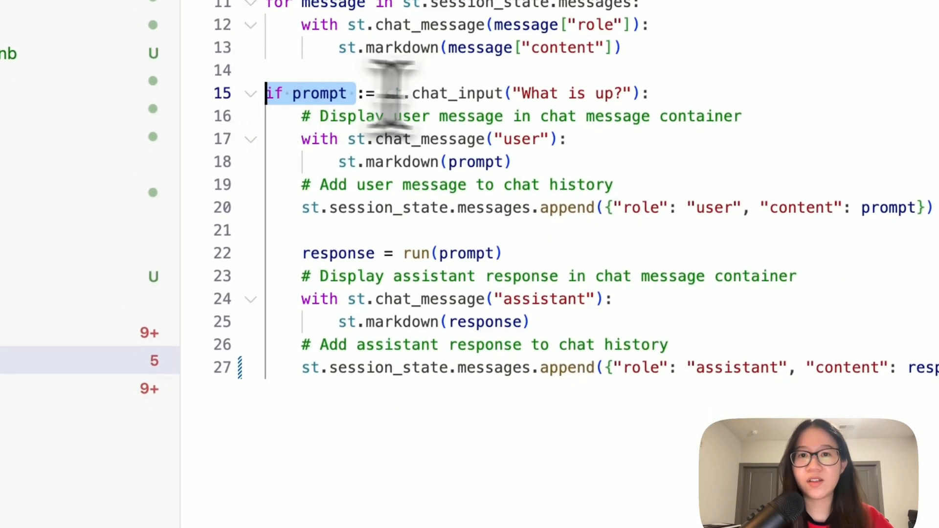
drag(649, 94, 332, 96)
double_click(315, 93)
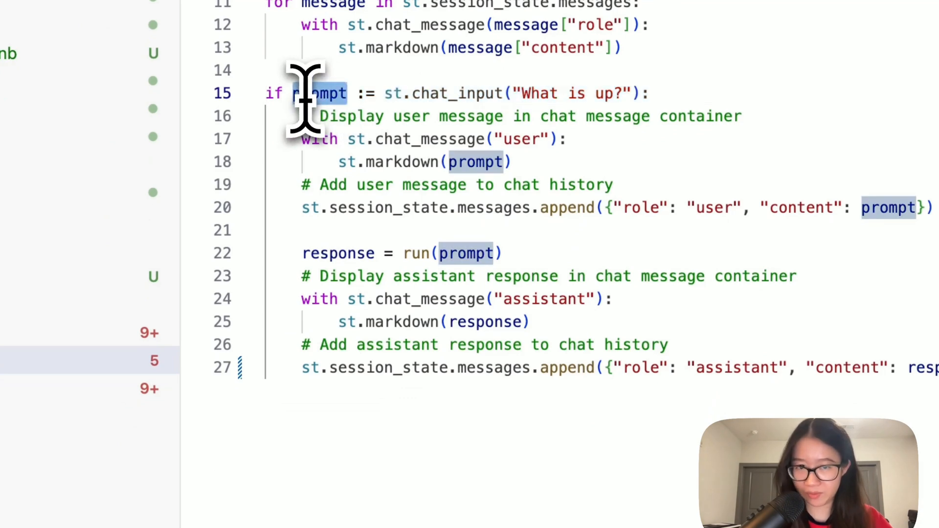
double_click(464, 253)
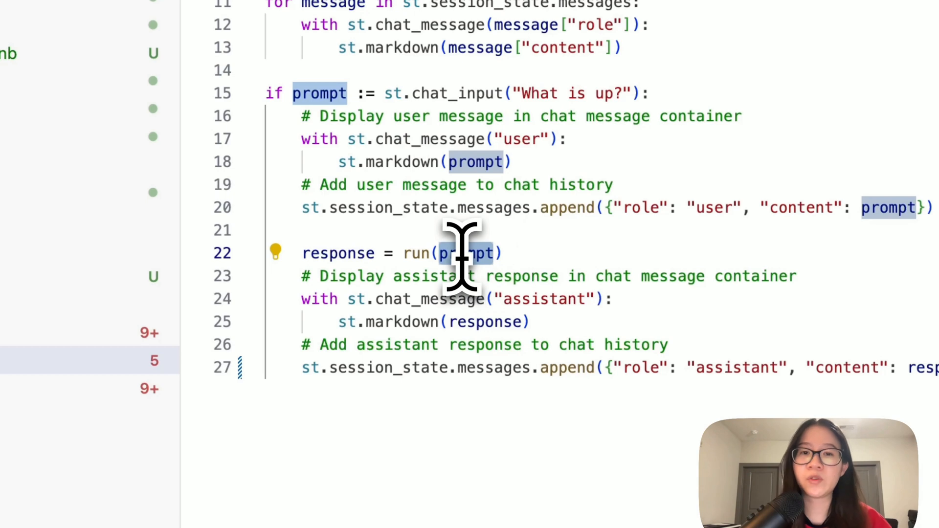
click(496, 253)
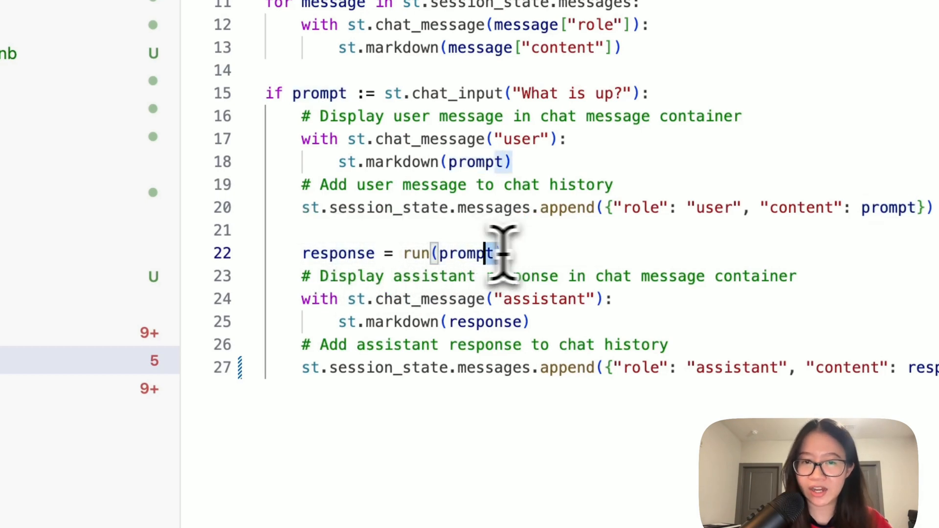
double_click(466, 253)
double_click(331, 253)
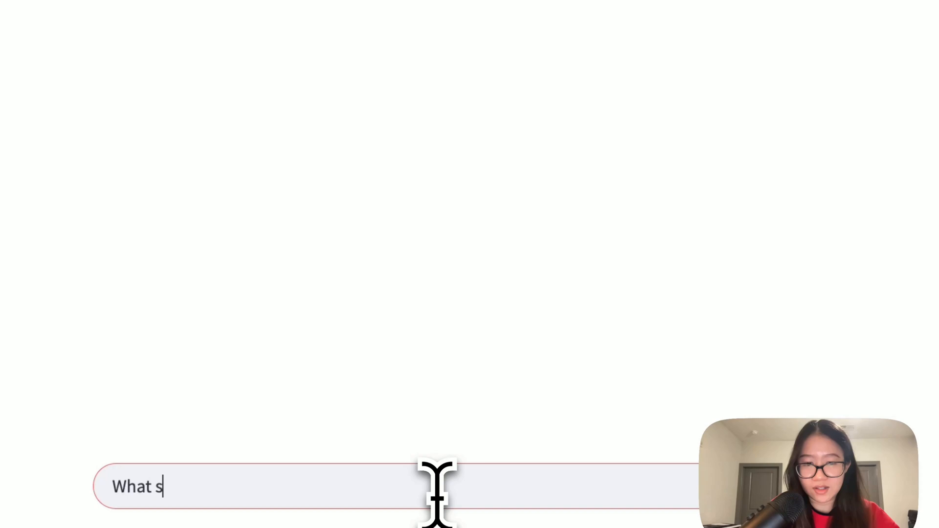
text(ize)
text( do you)
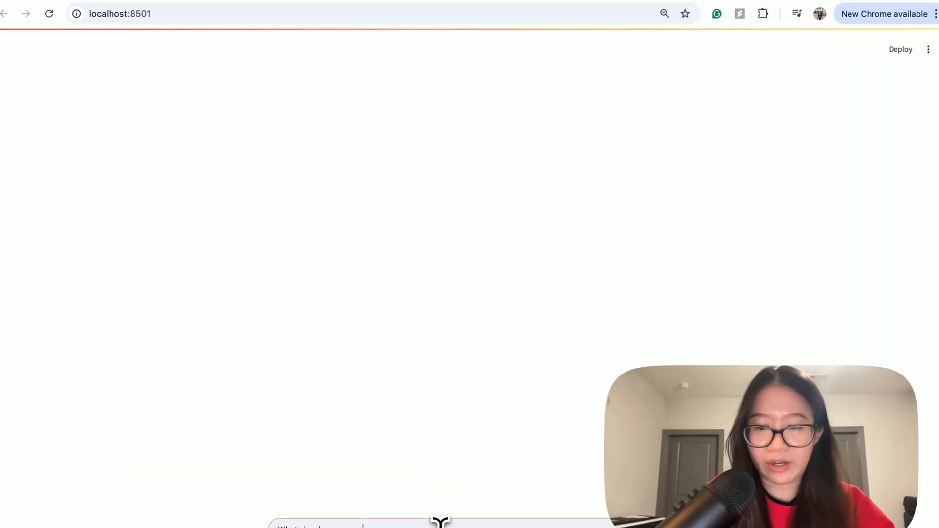
text( carry?)
Send 'What size do you carry?' and highlight the reply listing XS to XL plus 2XL
key(Return)
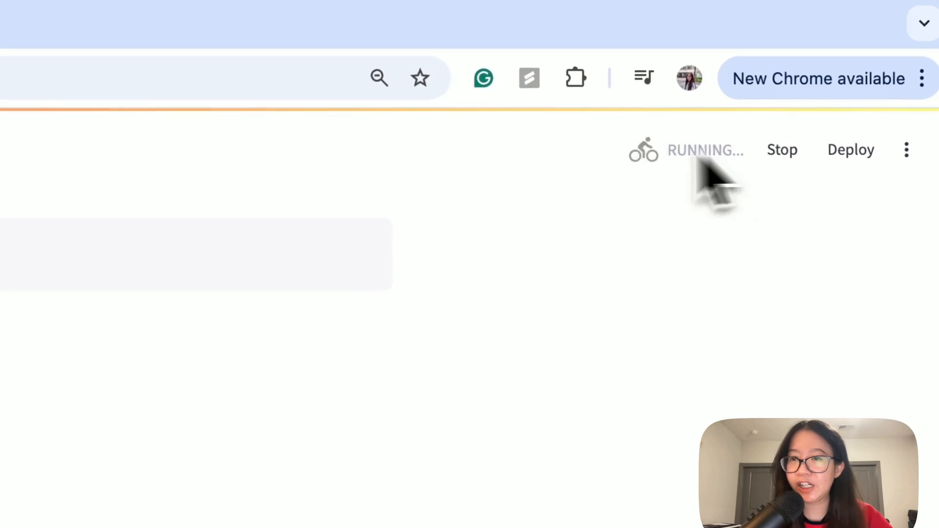
double_click(701, 150)
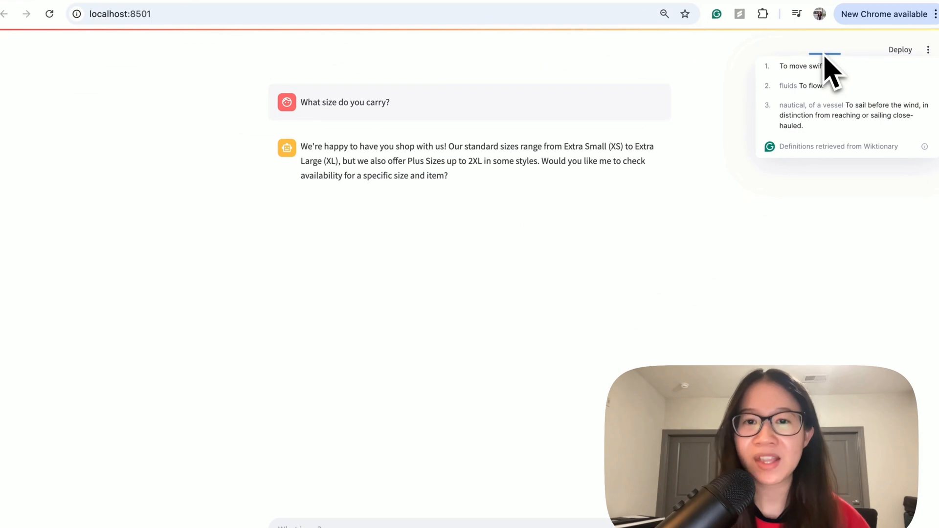
drag(449, 176, 299, 147)
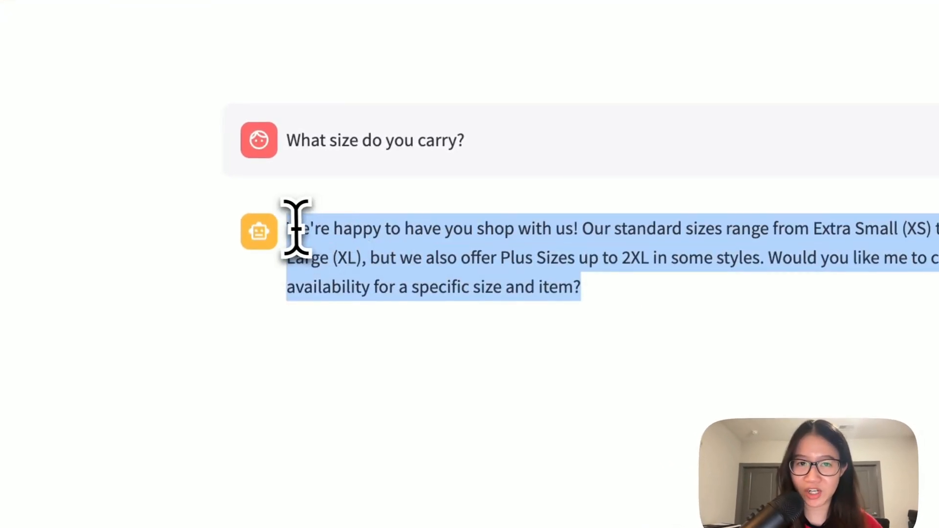
click(542, 254)
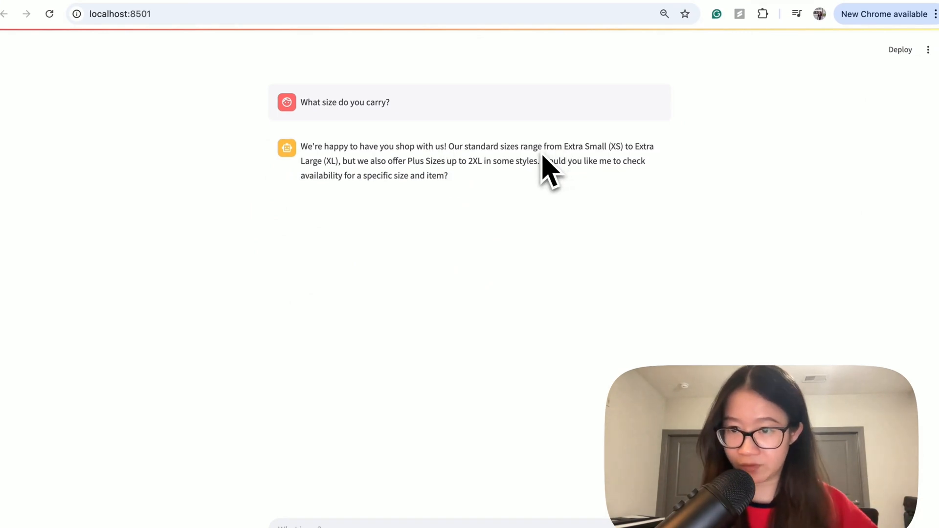
Compare the reply's XS and XL sizes with survey.csv's stored XS to XXL answer on line 2
drag(565, 146, 620, 147)
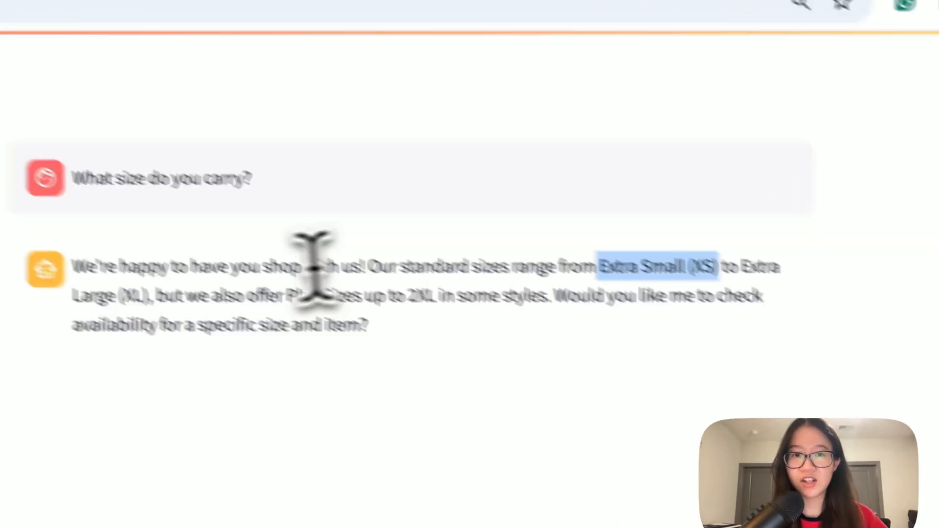
drag(246, 372, 328, 371)
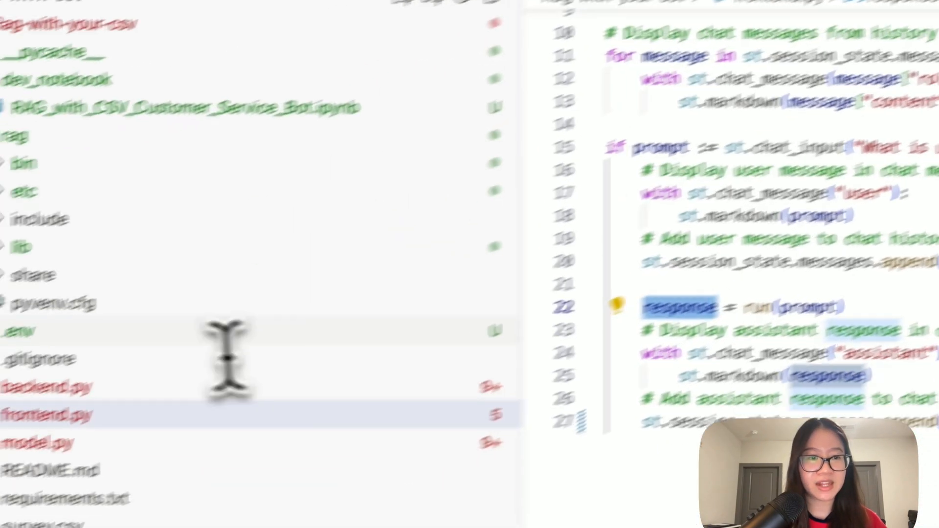
click(164, 394)
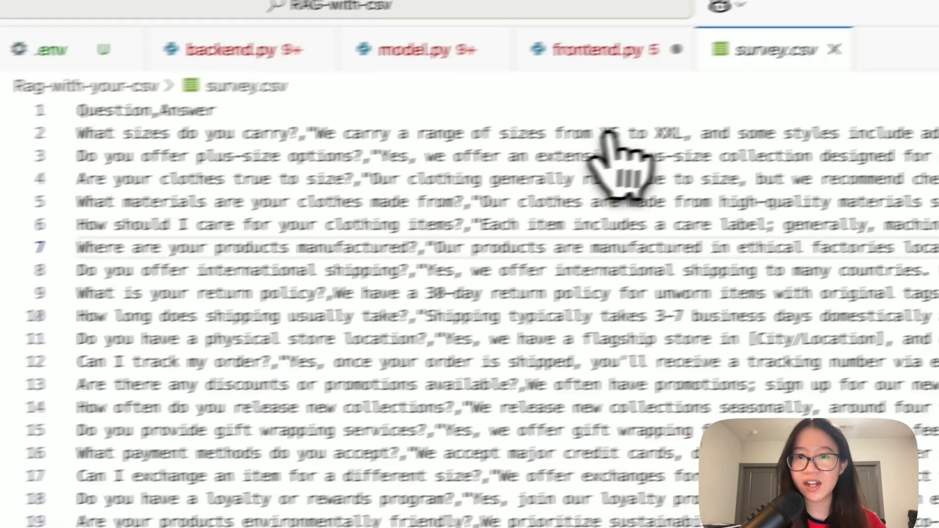
drag(316, 133, 936, 133)
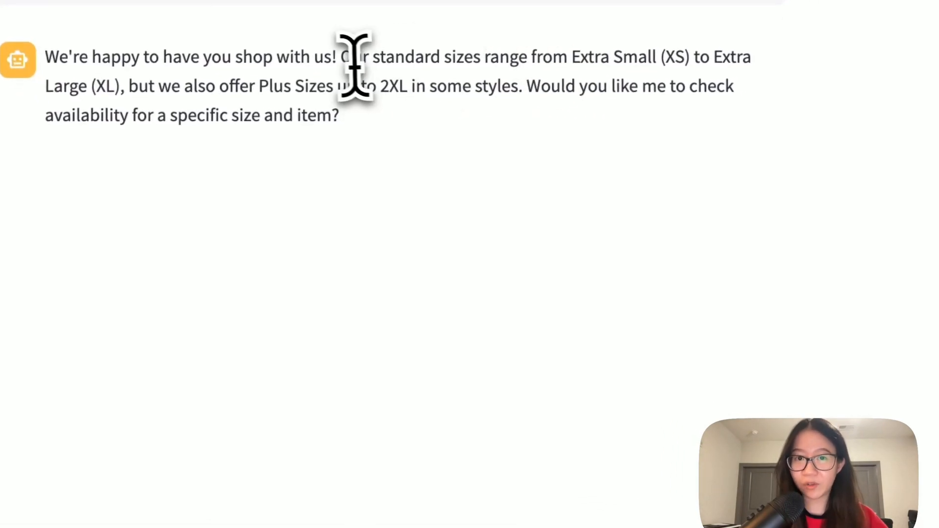
drag(350, 65, 493, 86)
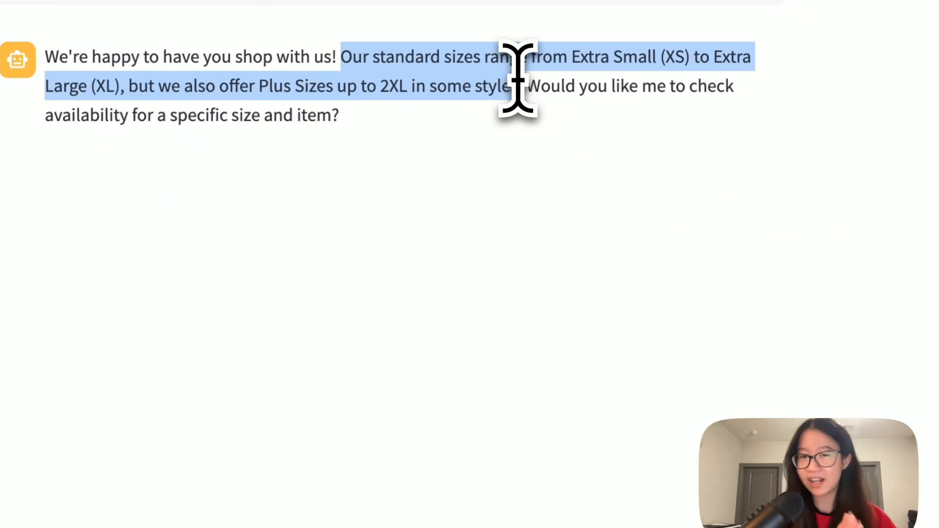
scroll(519, 221, down, 5)
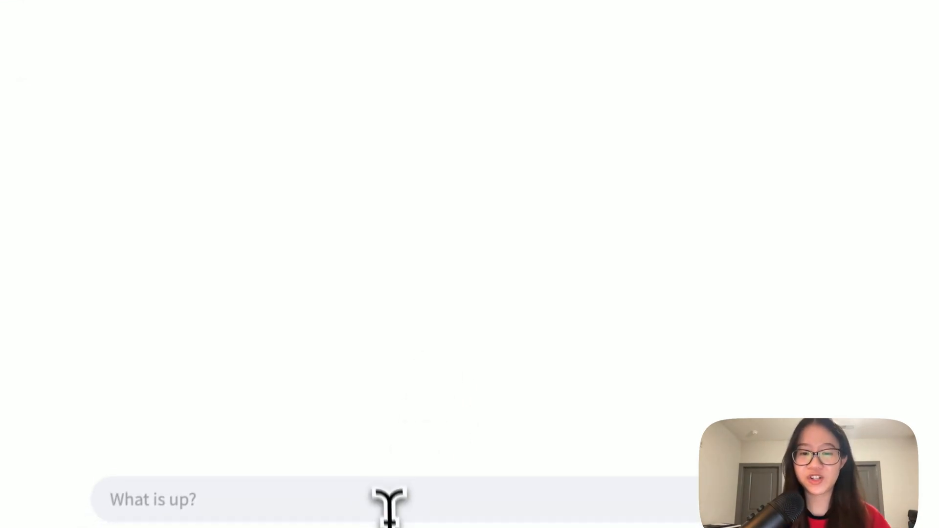
Copy the plus-size options question from survey.csv line 3 and submit it to the chat app
click(387, 480)
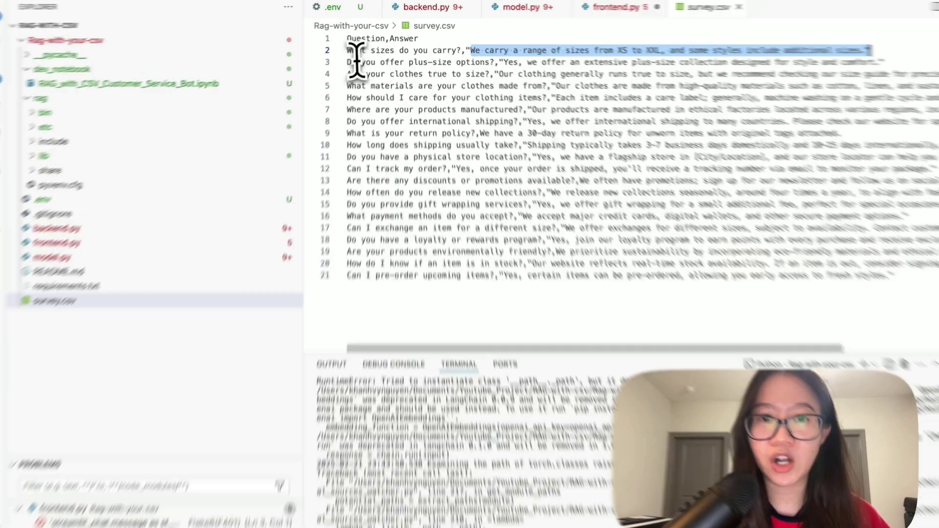
drag(350, 60, 472, 60)
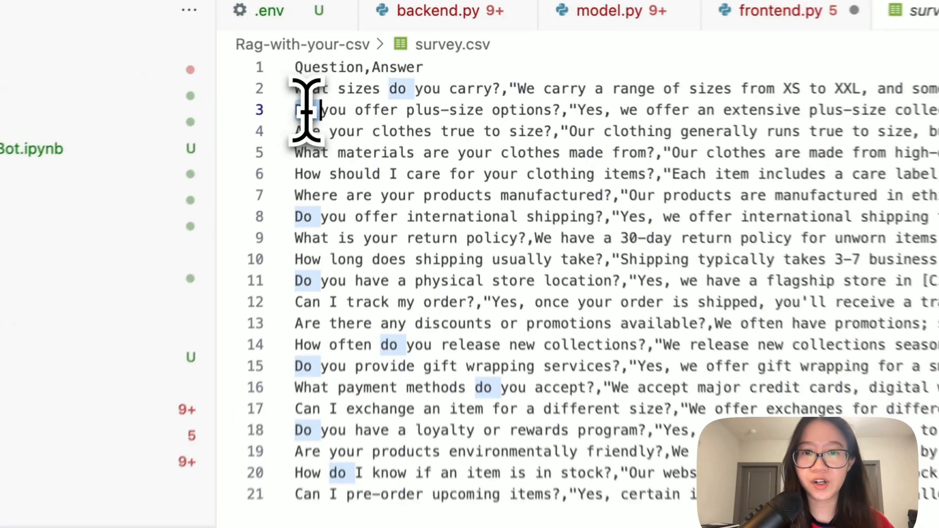
drag(546, 116, 569, 116)
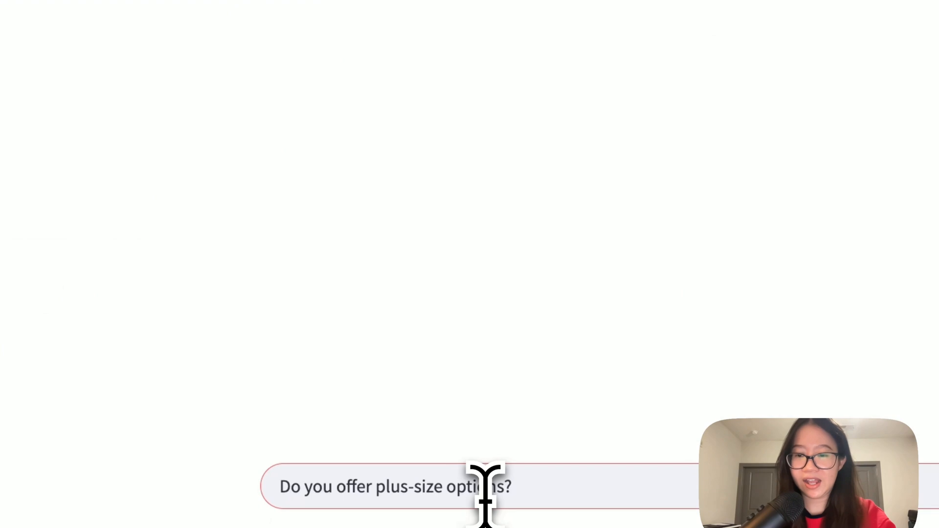
key(Return)
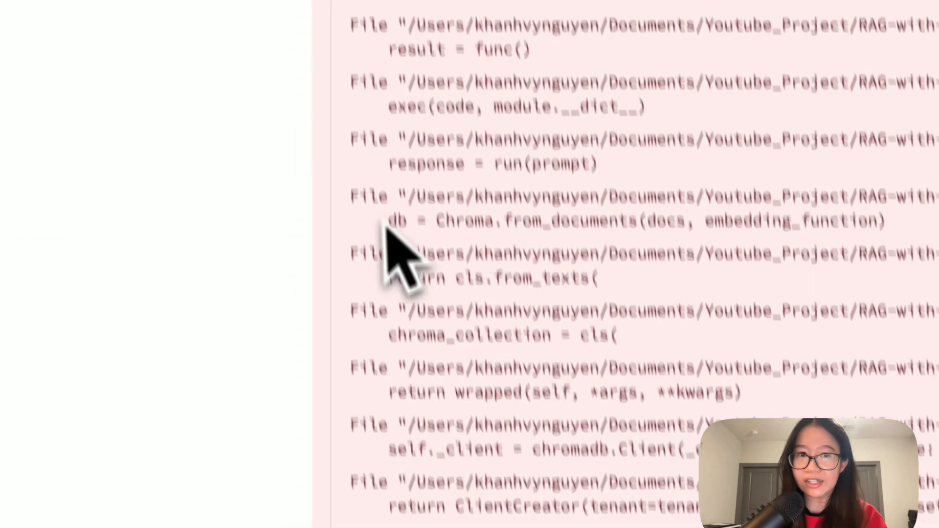
scroll(525, 378, up, 5)
drag(88, 125, 674, 129)
drag(664, 190, 638, 411)
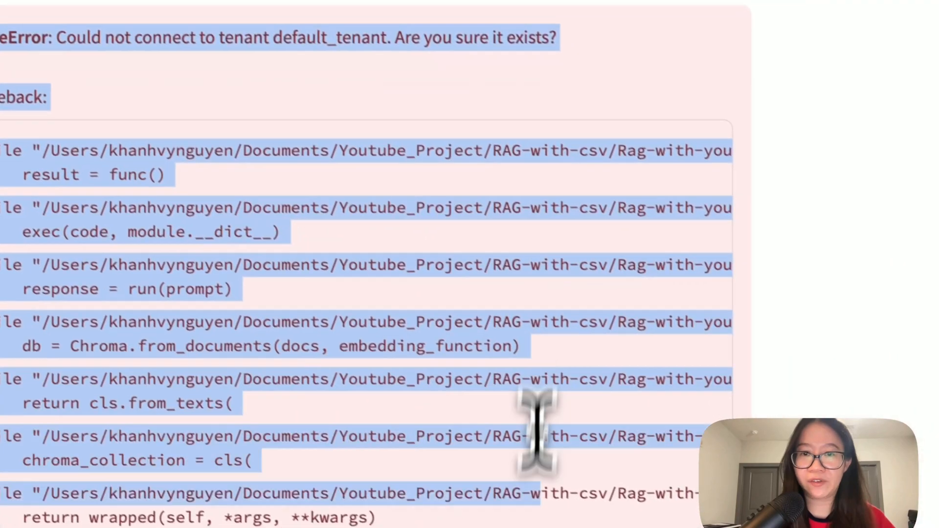
scroll(639, 411, down, 5)
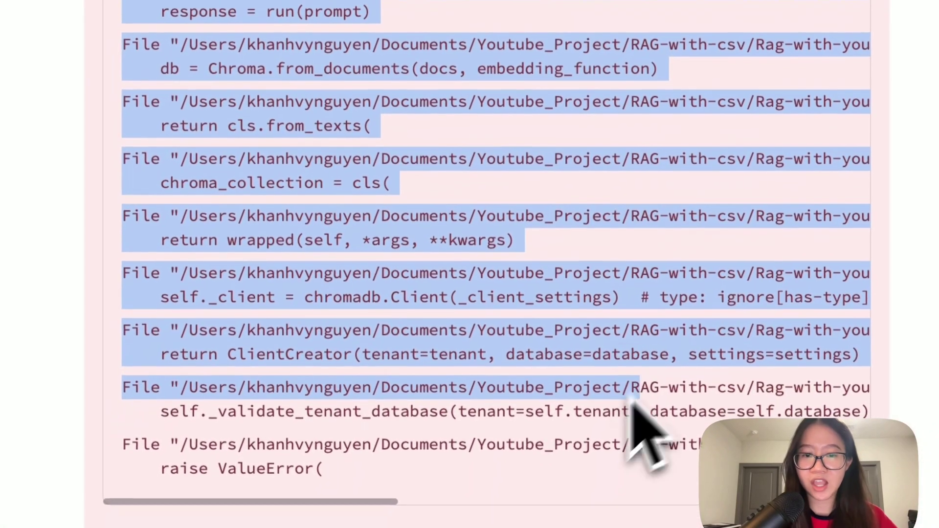
Select the entire 'Could not connect to tenant default_tenant' ValueError traceback
click(451, 488)
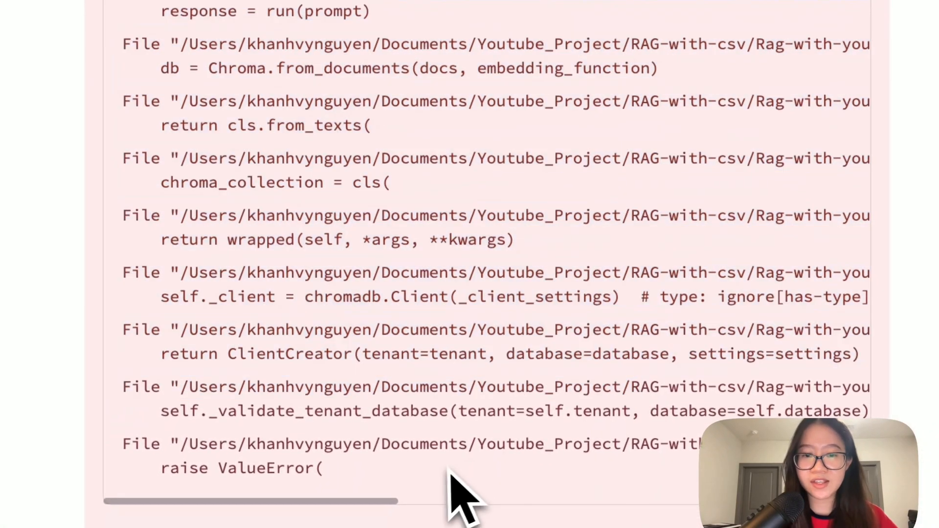
key(ctrl+a)
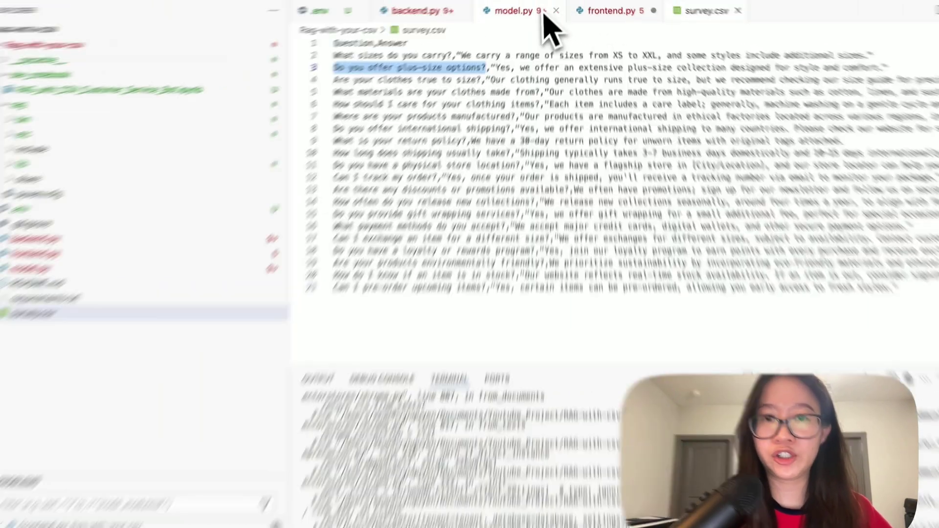
Show model.py at def run() with the clear_system_cache() call on line 45
click(517, 7)
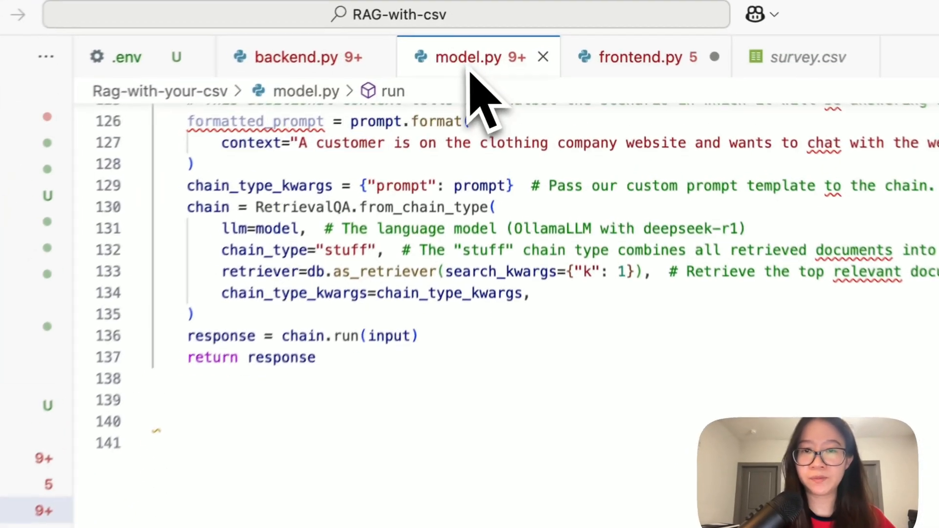
scroll(488, 436, up, 5)
scroll(477, 429, up, 5)
scroll(478, 429, up, 5)
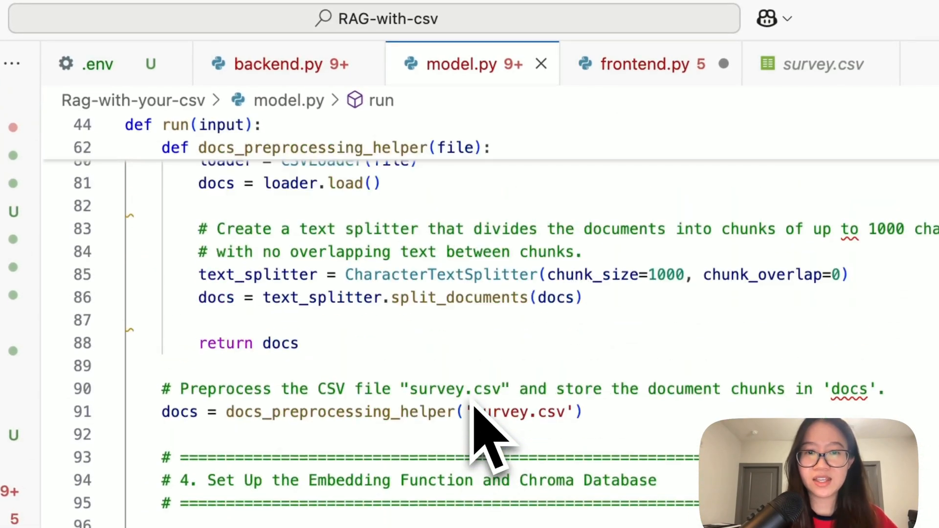
scroll(484, 367, up, 3)
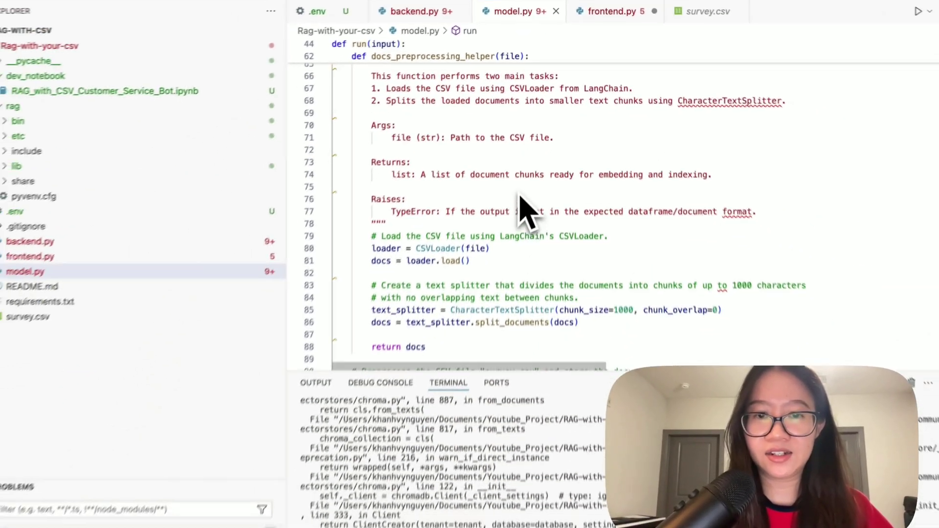
scroll(524, 210, up, 3)
scroll(522, 184, up, 3)
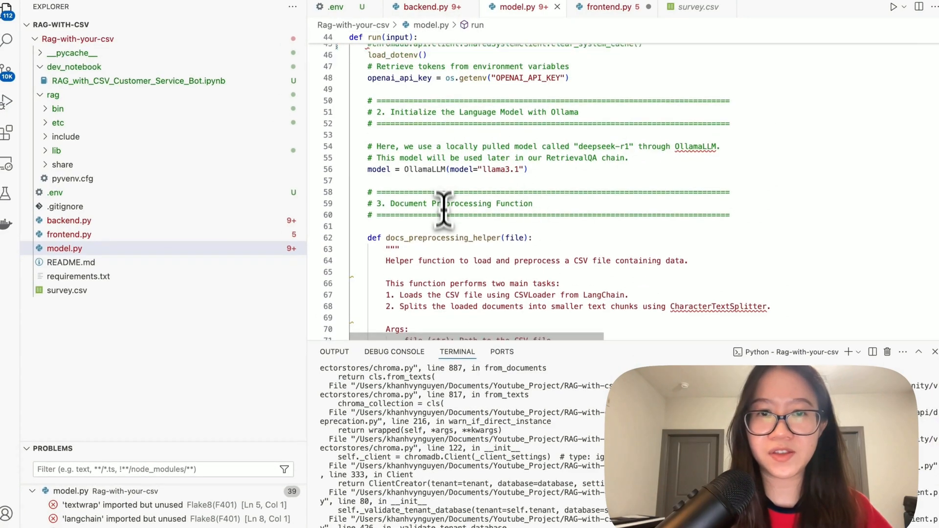
scroll(440, 209, up, 3)
scroll(441, 209, up, 2)
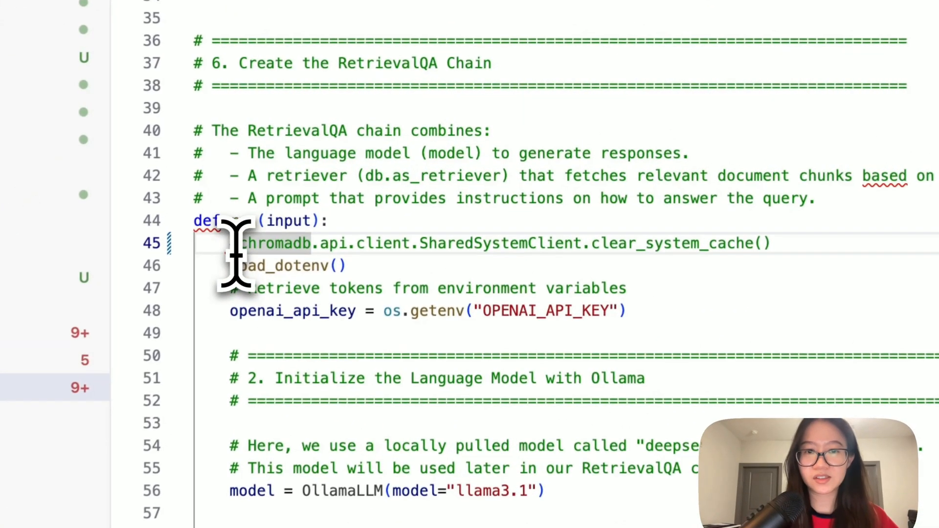
mouse_move(368, 175)
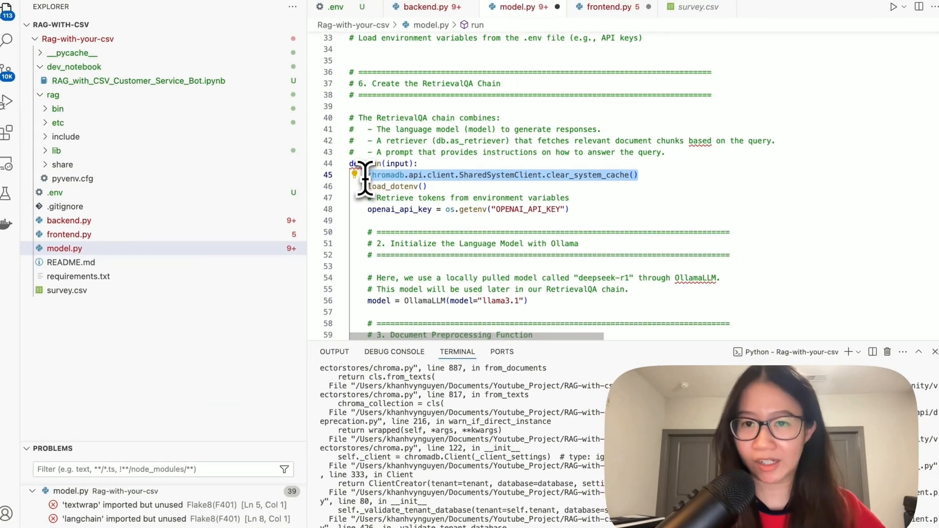
click(569, 197)
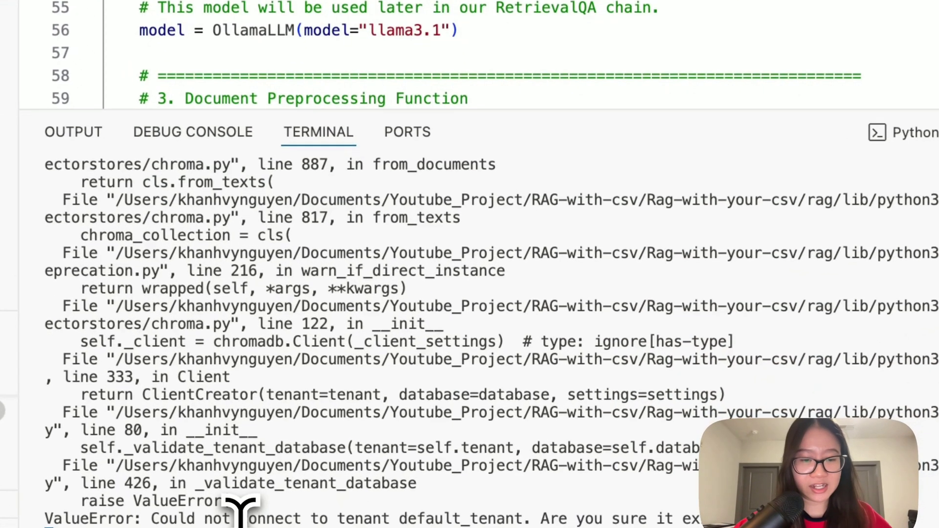
Stop the Streamlit server with Ctrl+C and select the tenant error line in the terminal
key(ctrl+c)
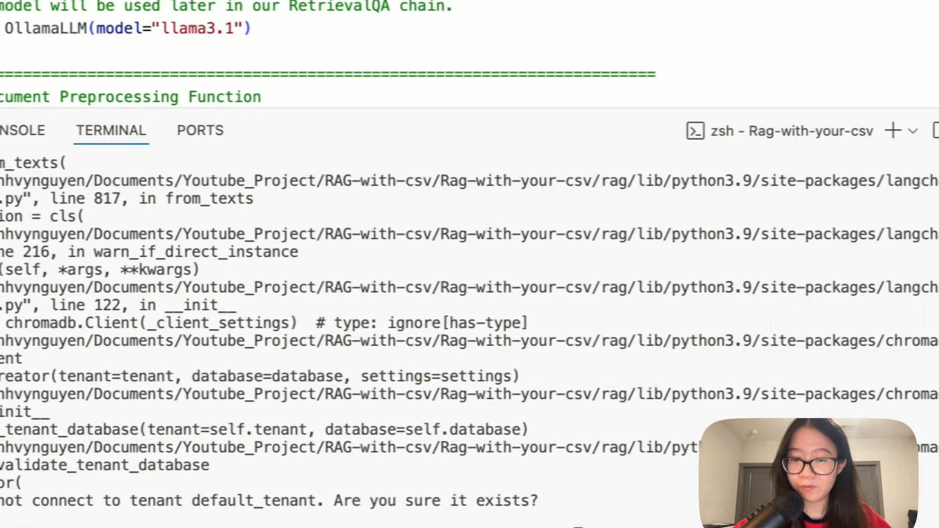
drag(586, 516, 363, 517)
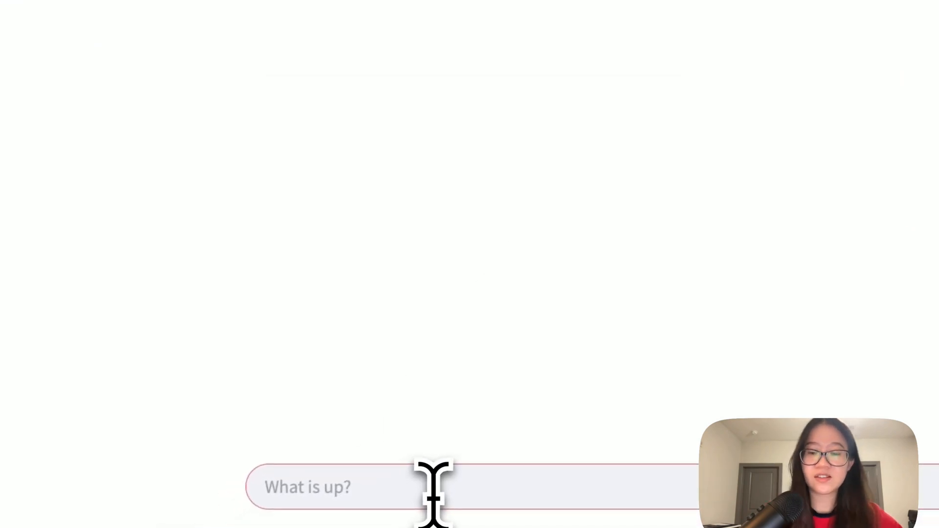
text(wha)
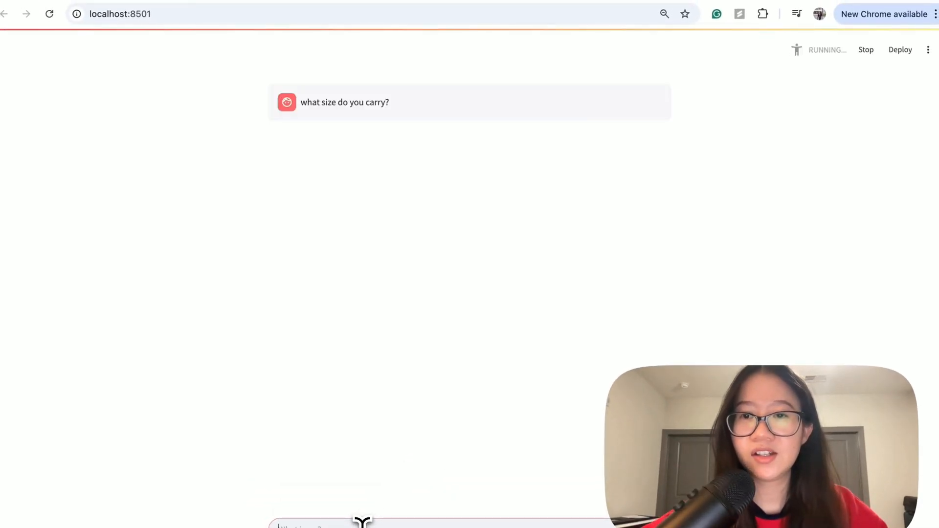
Review the chat app's answer listing sizes XS to XXL, plus 1X-3X and petite, then return to the editor
double_click(827, 50)
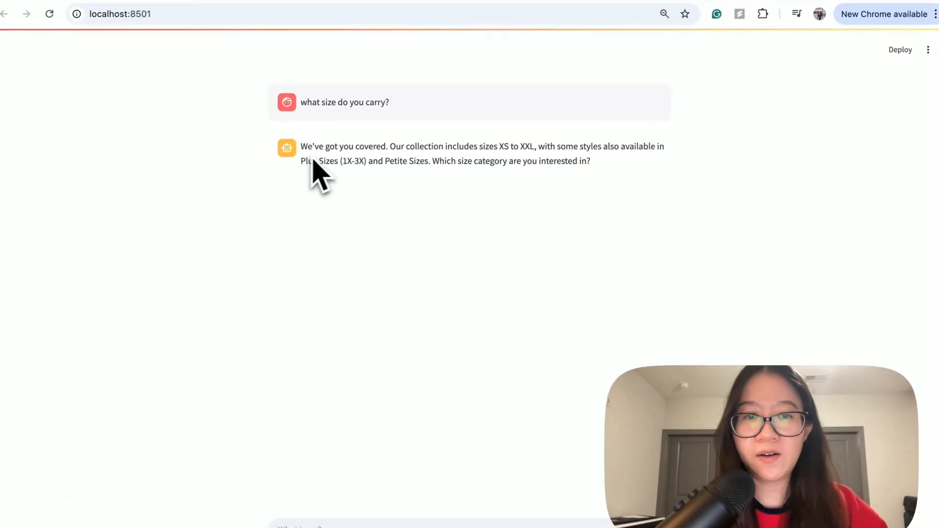
drag(300, 147, 595, 163)
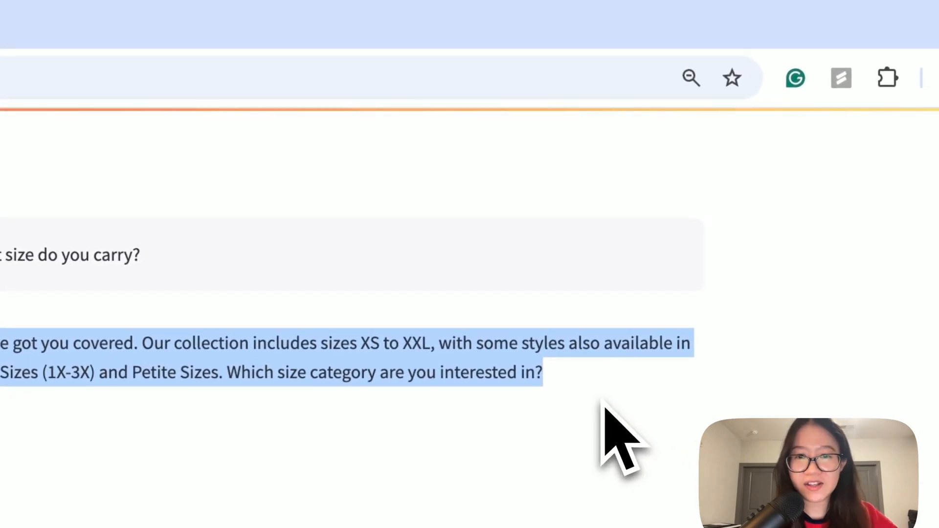
click(366, 346)
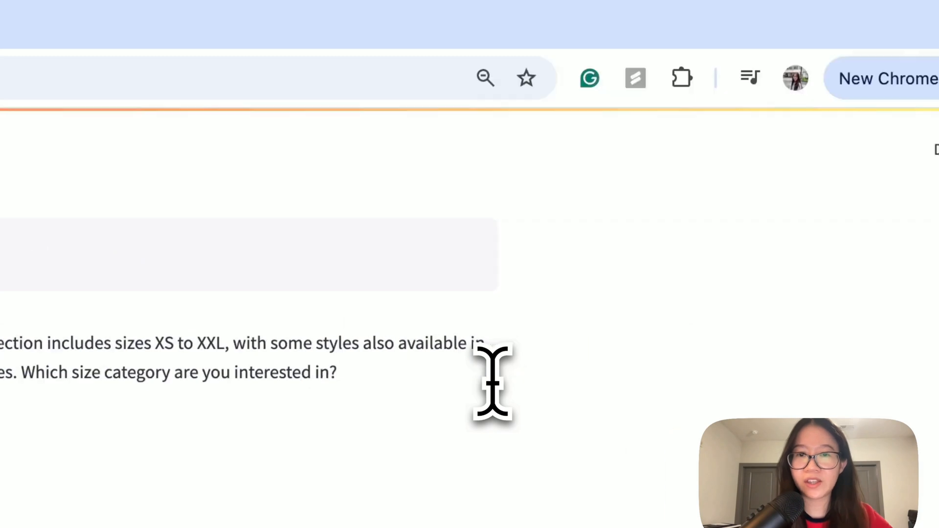
key(super+Tab)
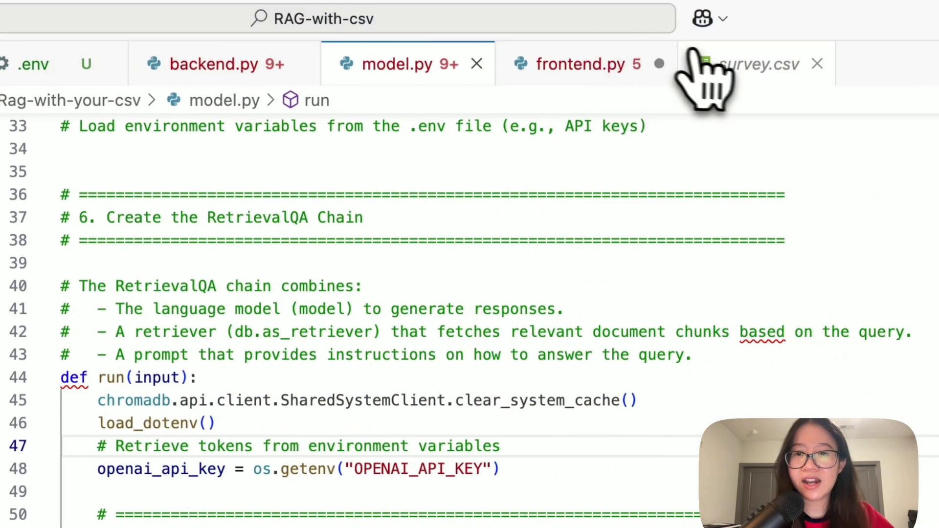
Copy line 3's question 'Do you offer plus-size options?' from survey.csv into the chat input
click(734, 65)
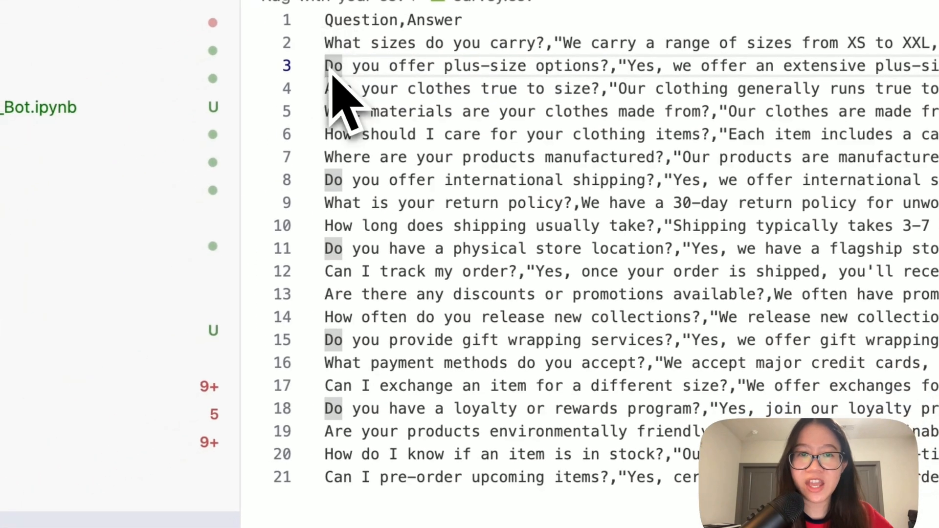
drag(609, 65, 332, 65)
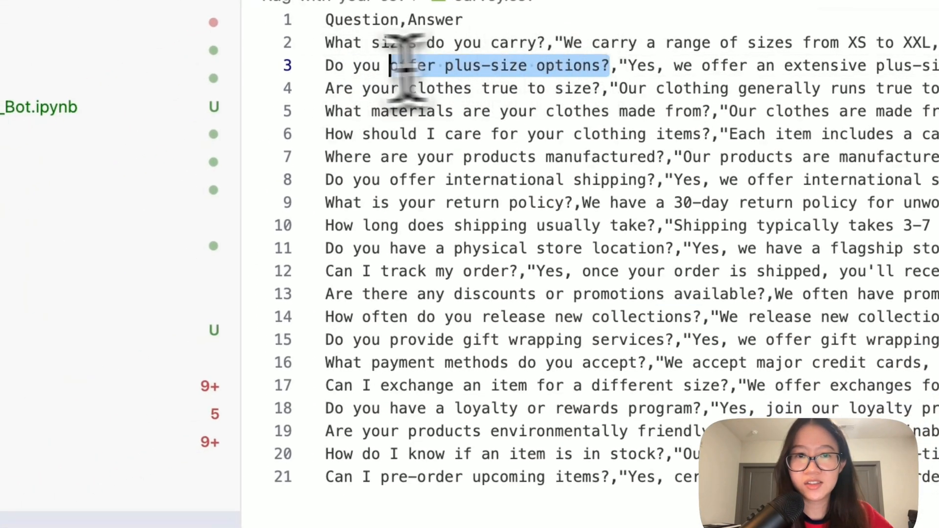
key(ctrl+c)
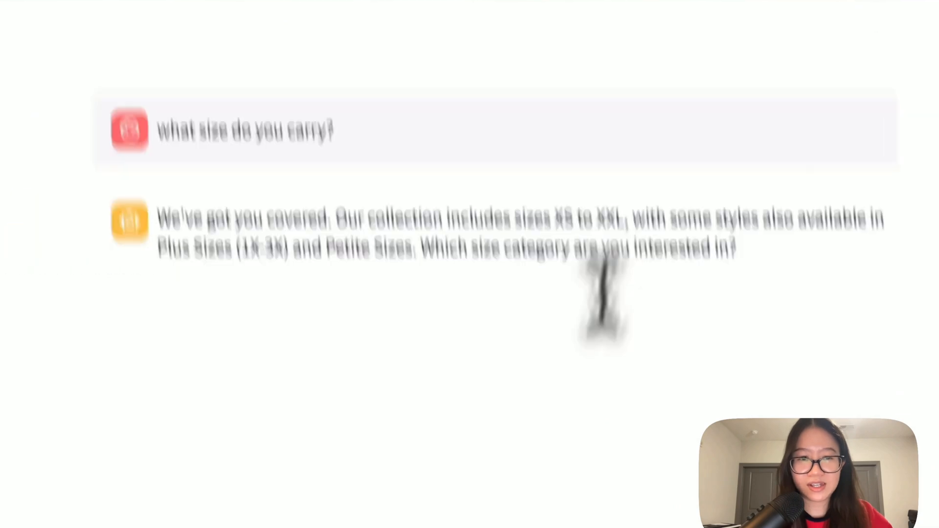
click(258, 490)
key(ctrl+v)
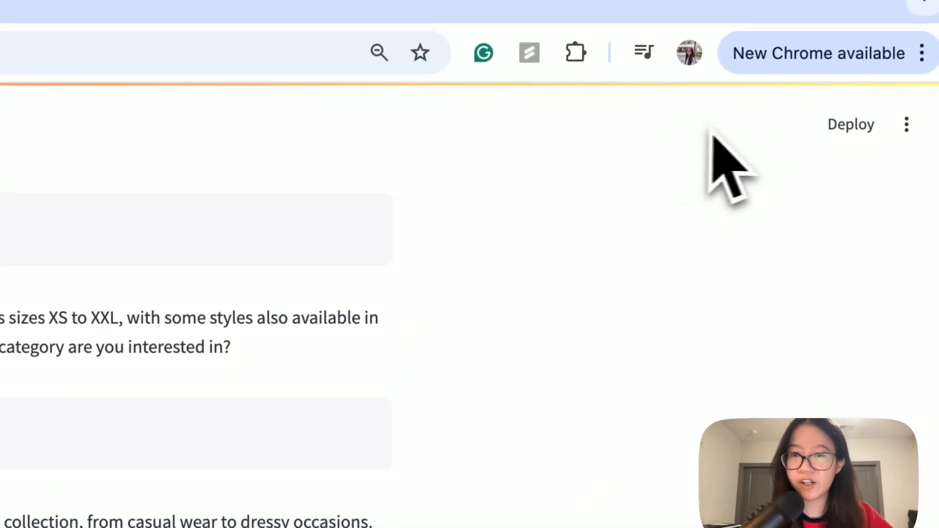
Review the plus-size collection answer suggesting filtering by 'Plus Size'
drag(396, 253, 127, 192)
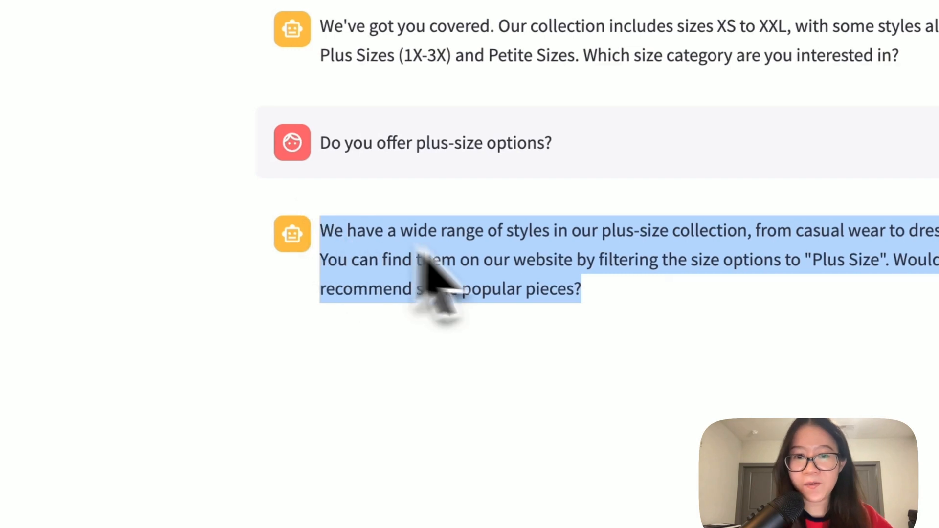
click(617, 300)
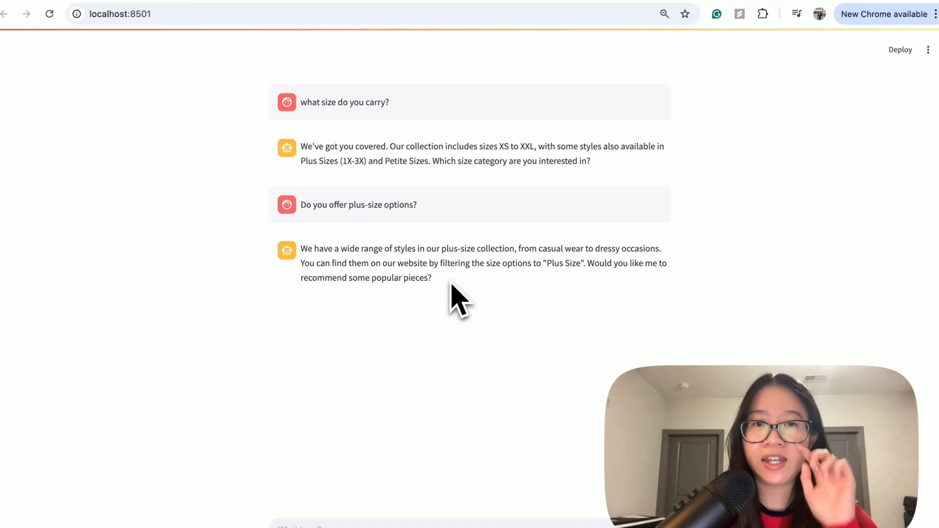
drag(390, 102, 296, 103)
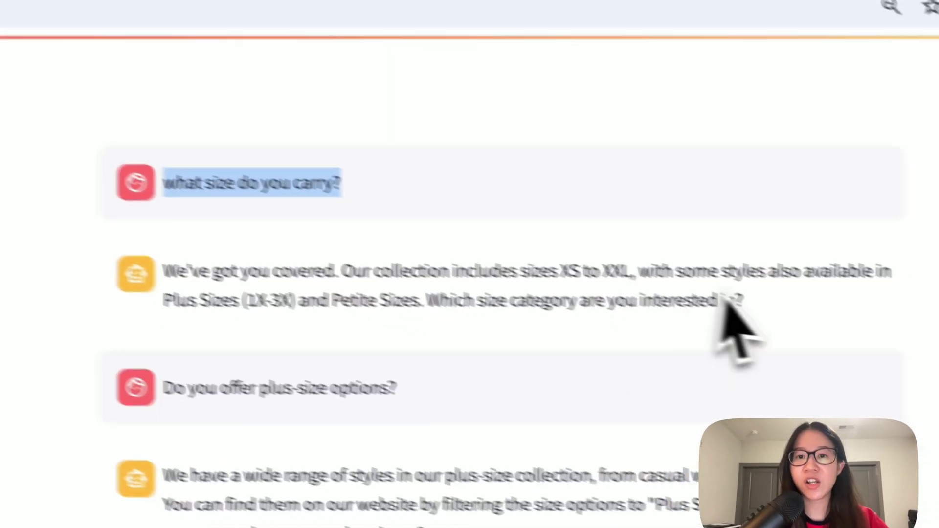
drag(745, 301, 158, 267)
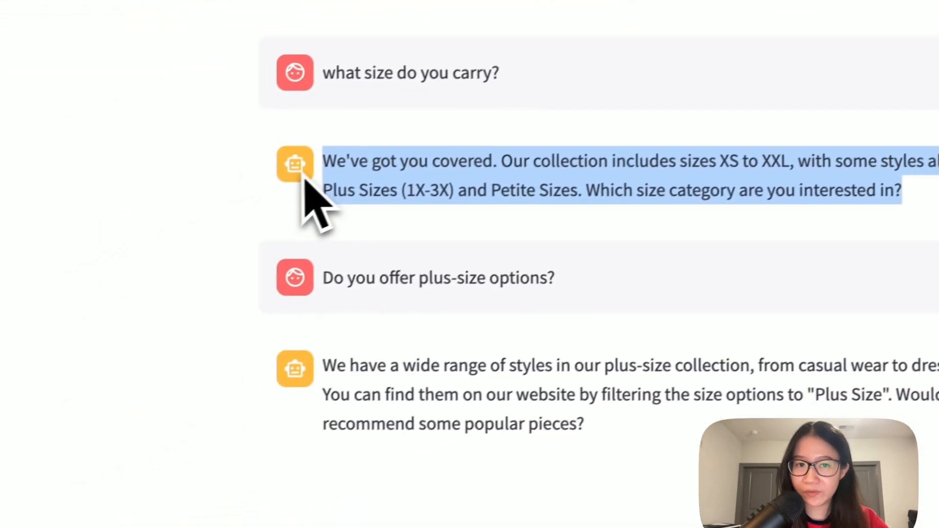
drag(587, 271, 286, 301)
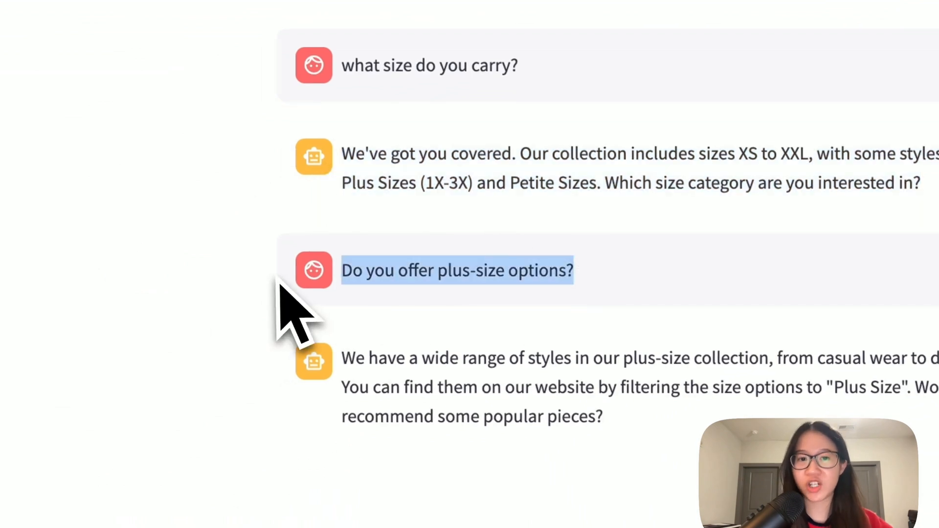
drag(734, 433, 378, 371)
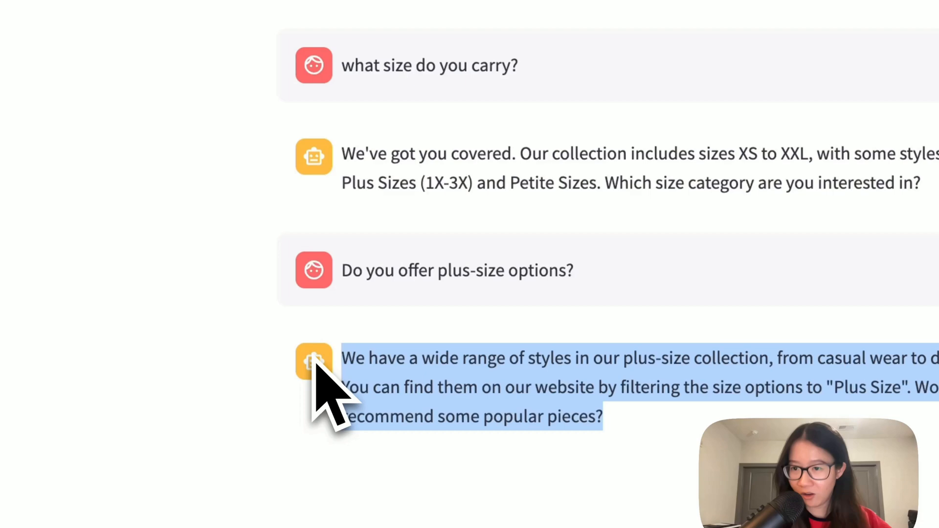